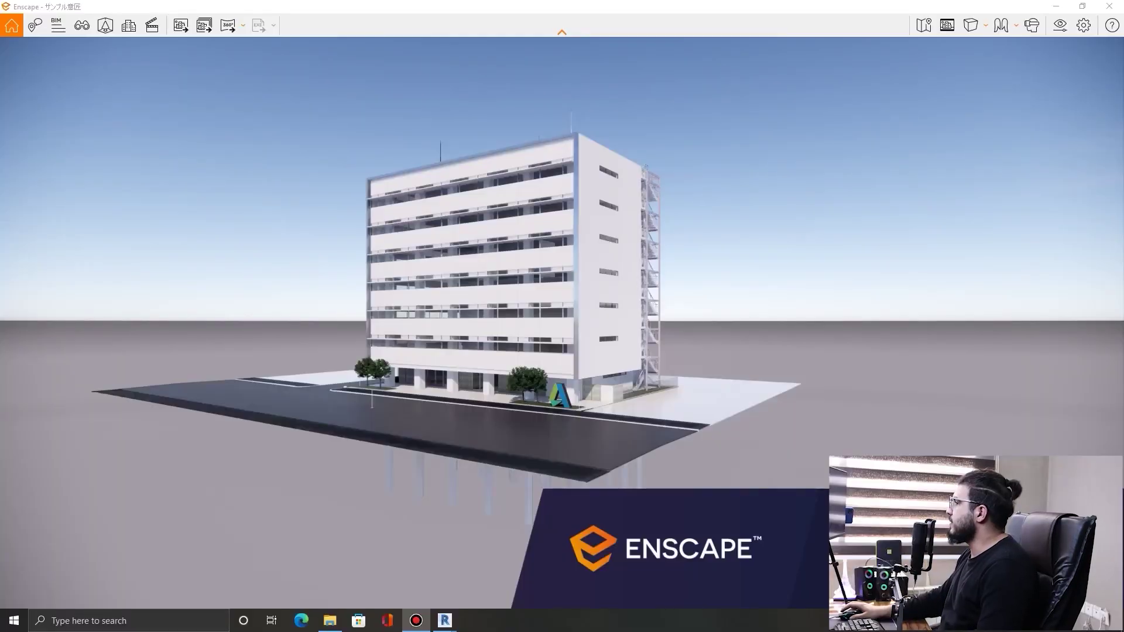
Examine the office building, its street and foundation piles from different heights and angles
drag(562, 322, 565, 381)
scroll(562, 322, down, 5)
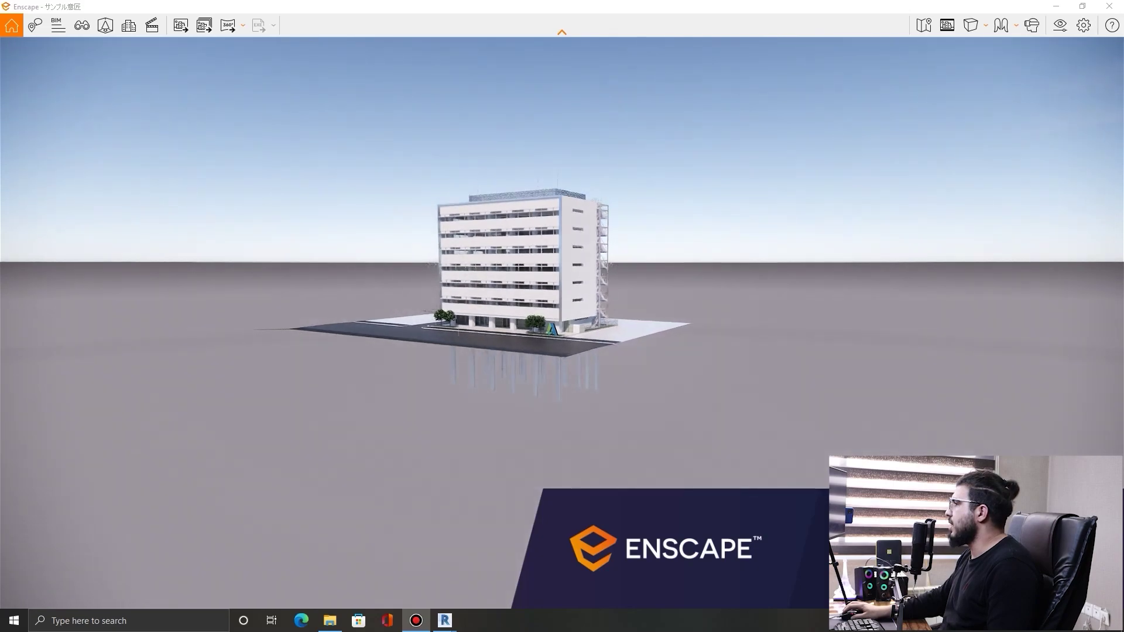
middle_drag(562, 322, 562, 422)
right_drag(561, 322, 621, 363)
scroll(561, 322, up, 4)
middle_drag(562, 352, 551, 246)
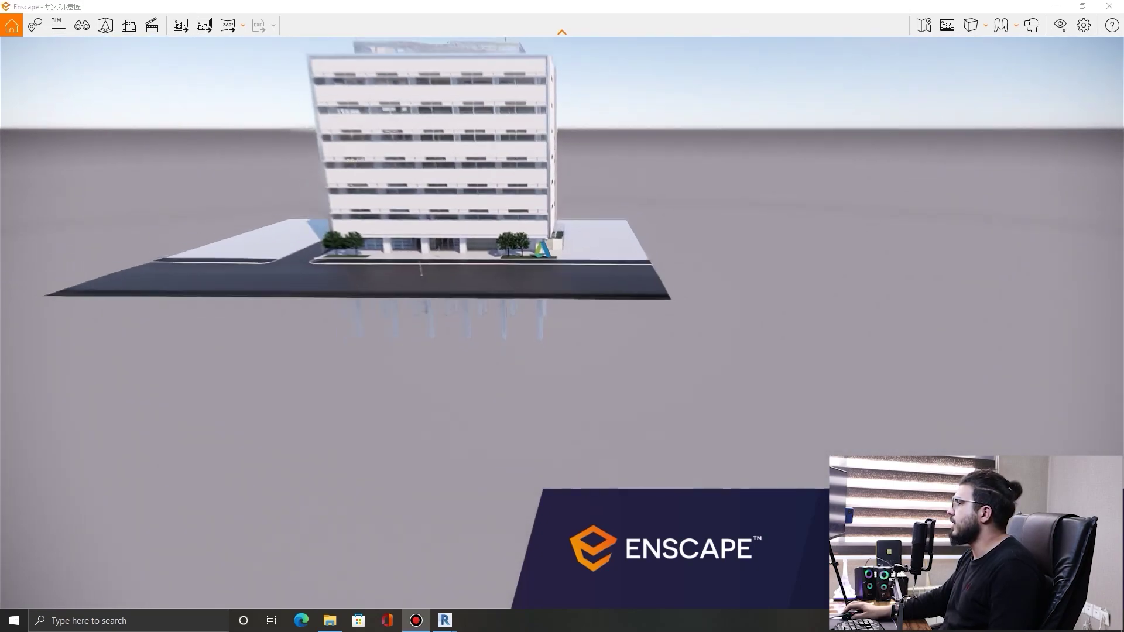
scroll(561, 321, down, 3)
middle_drag(562, 322, 562, 398)
drag(562, 322, 568, 355)
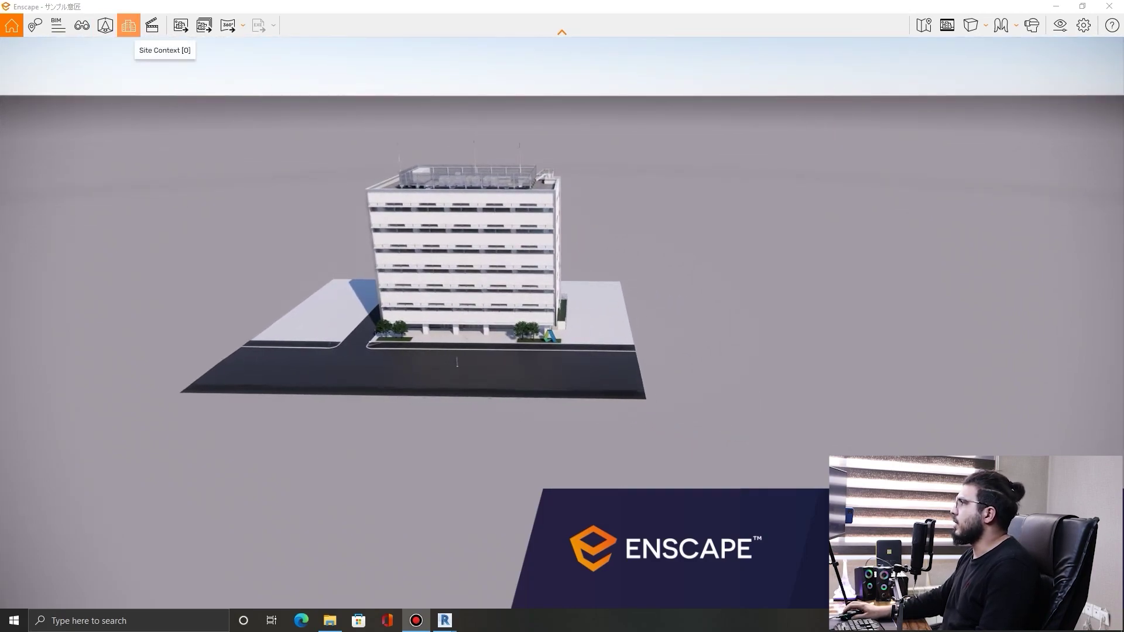
Start adding a site context and move the project's location marker north to 35.500 139.550 on the map
click(128, 25)
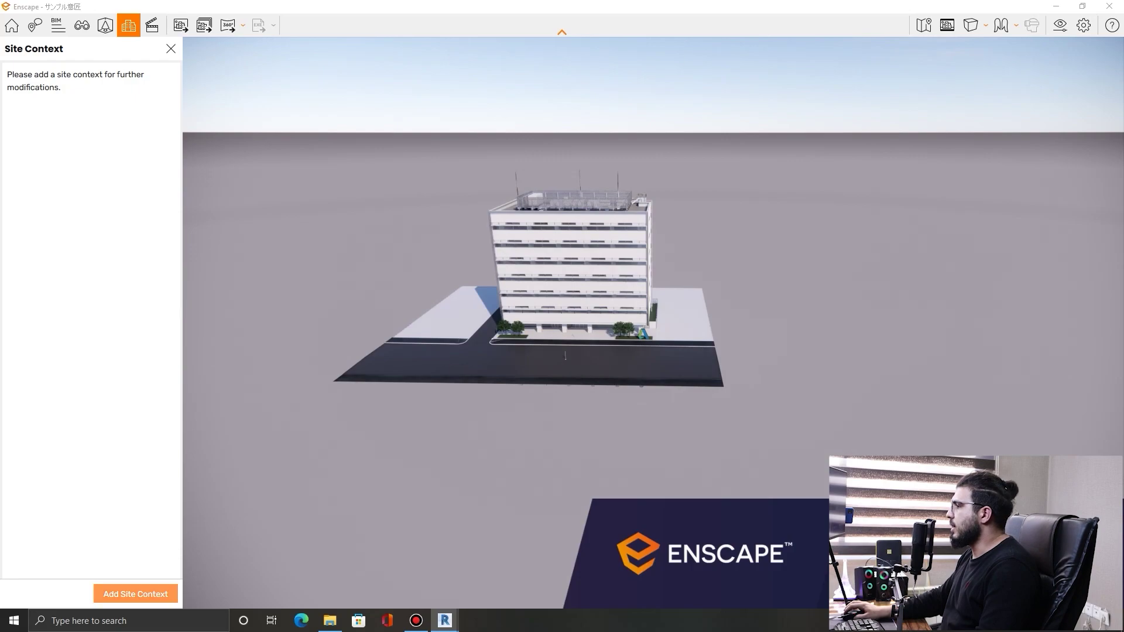
click(135, 593)
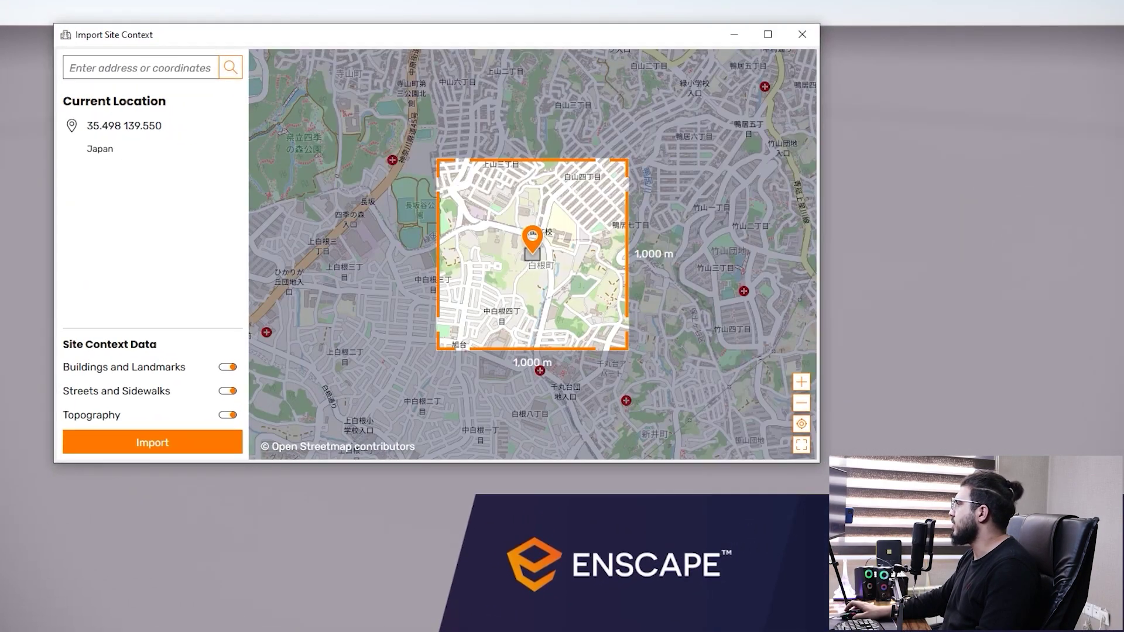
scroll(540, 265, up, 1)
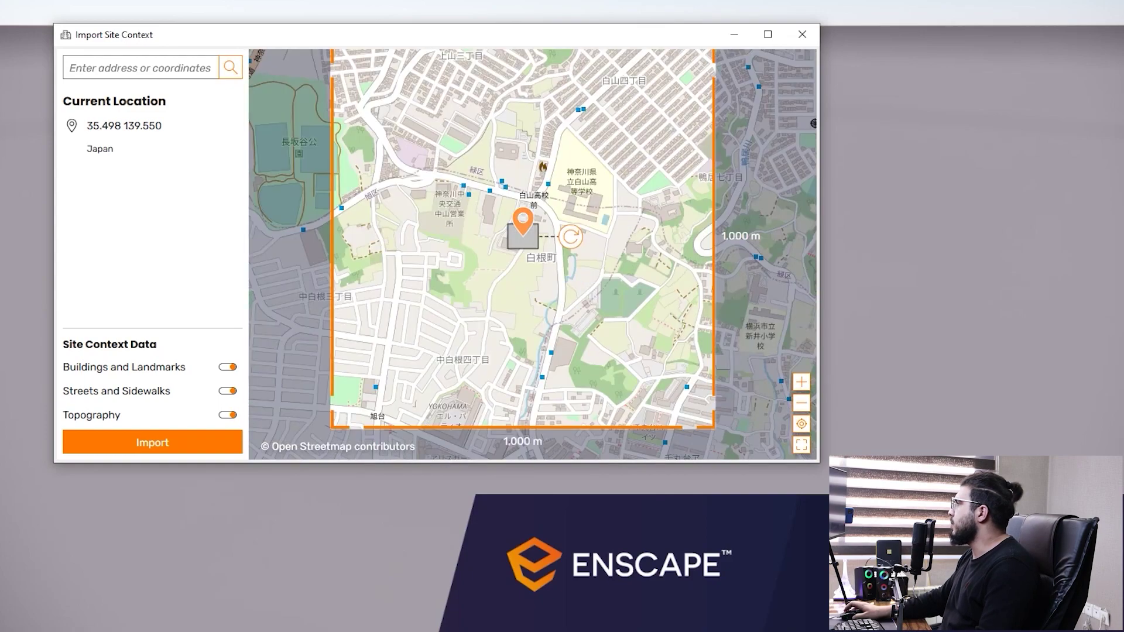
drag(489, 245, 528, 65)
scroll(529, 62, up, 2)
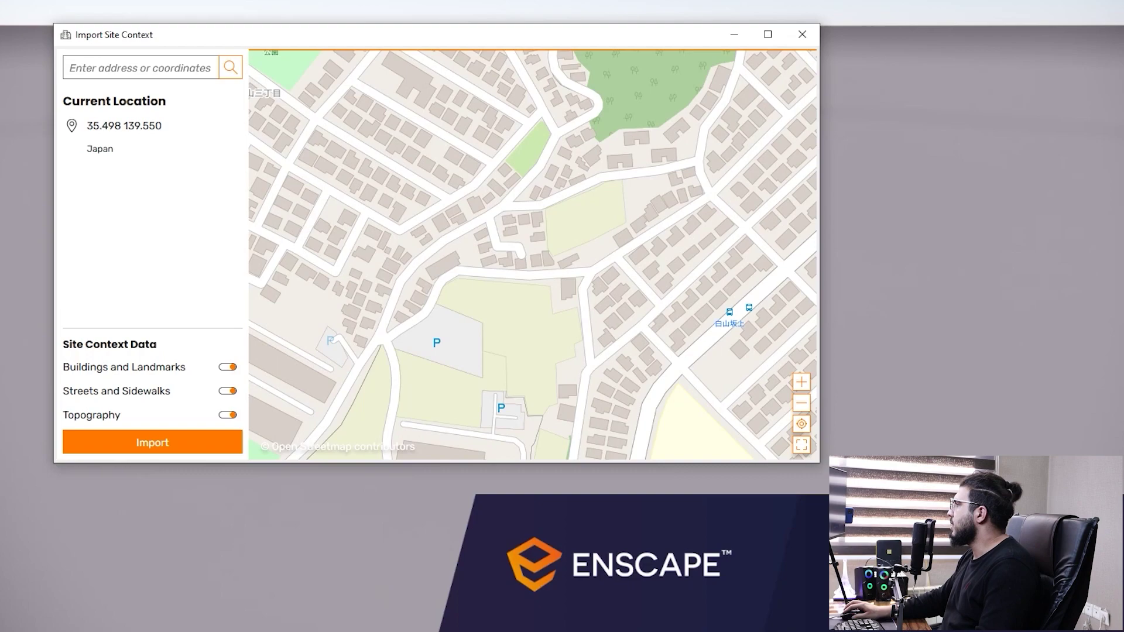
scroll(500, 343, down, 3)
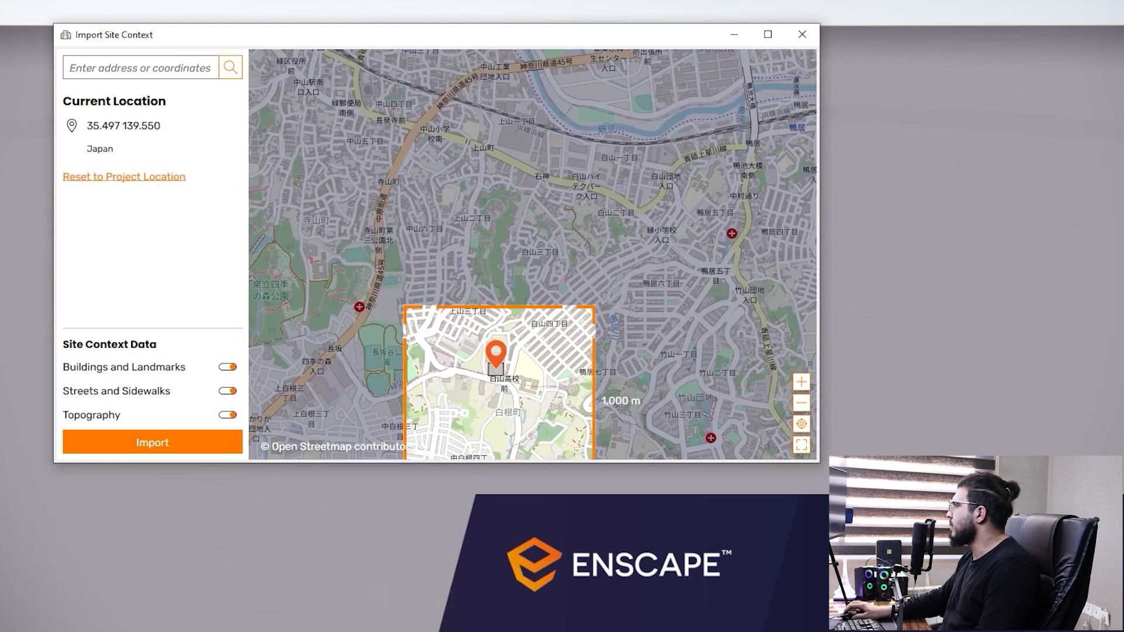
scroll(503, 358, up, 4)
scroll(521, 297, down, 1)
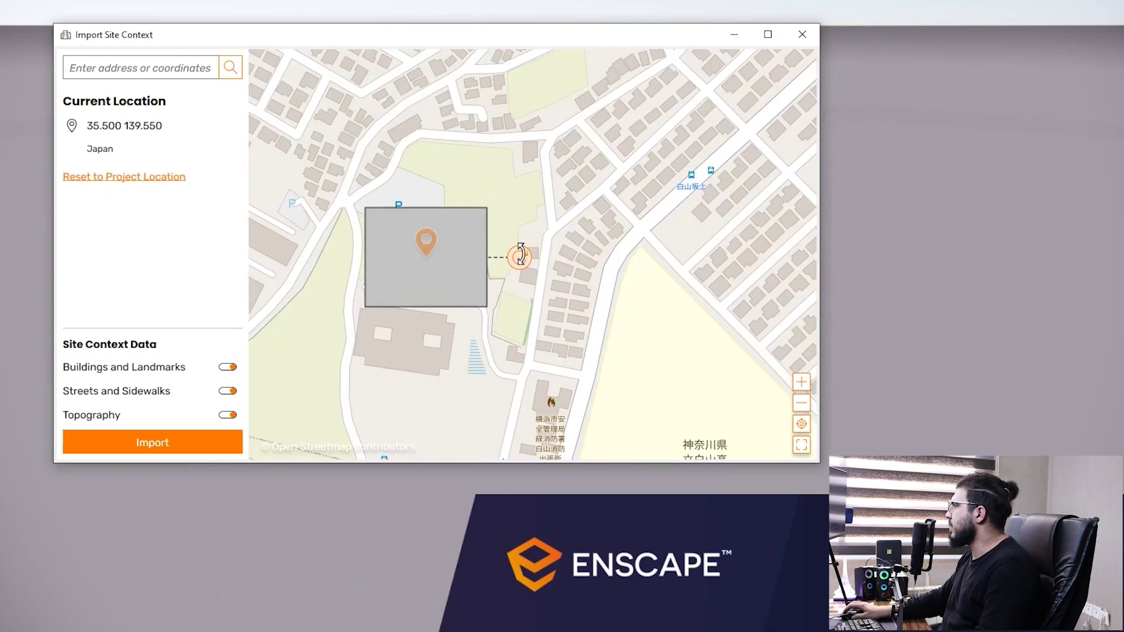
Rotate and reposition the project footprint over the green plot by the car park, and import the site context
drag(520, 254, 502, 289)
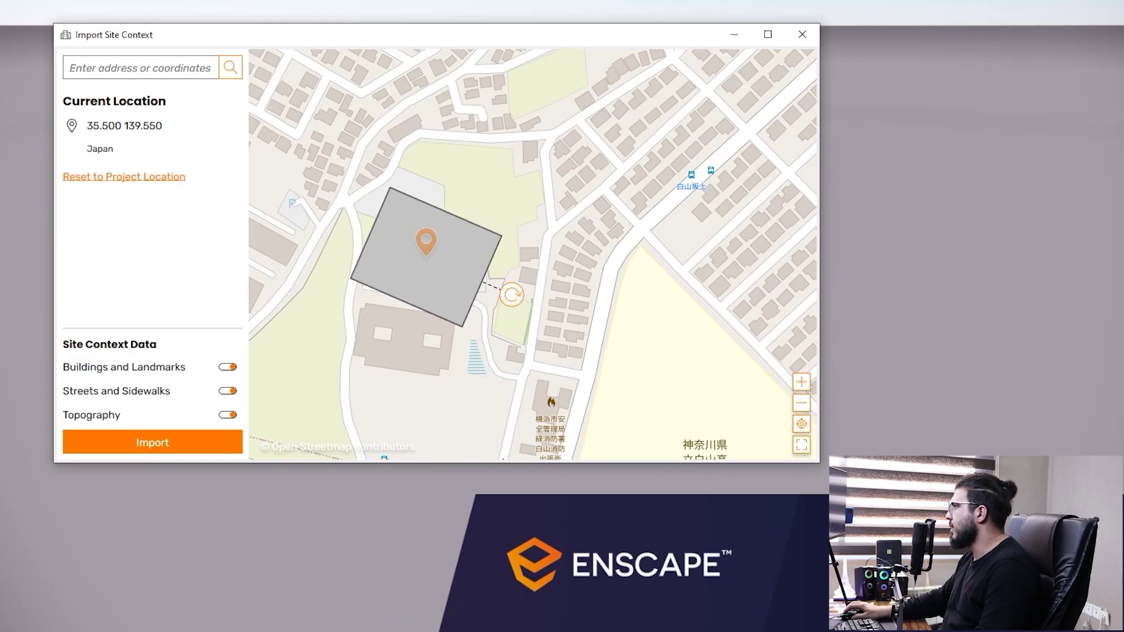
drag(426, 241, 465, 195)
drag(550, 247, 561, 215)
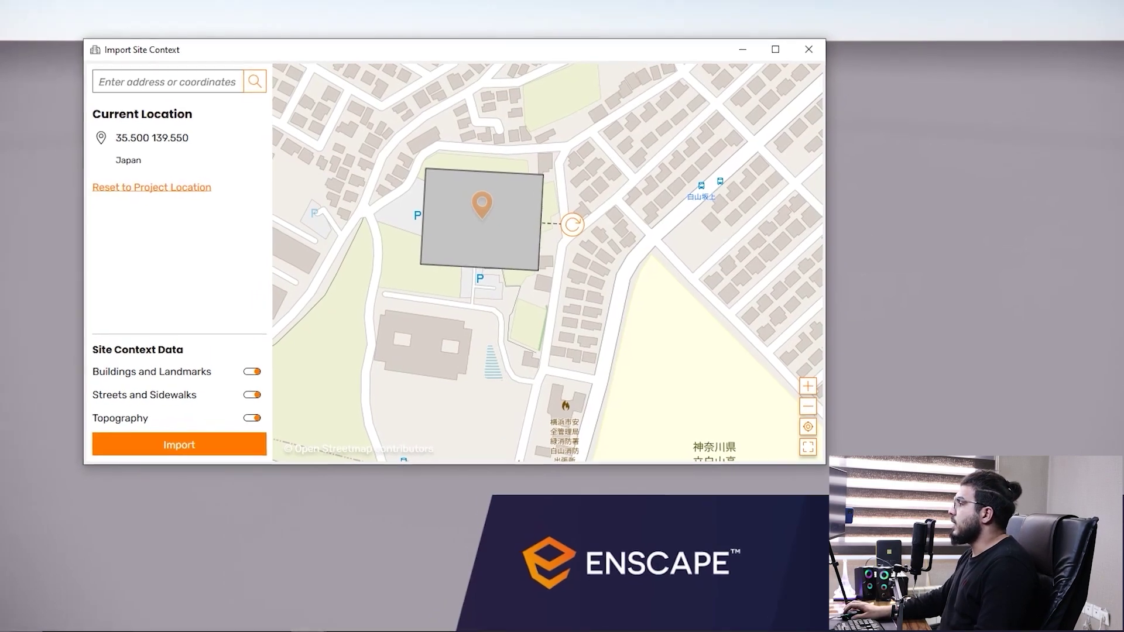
click(286, 454)
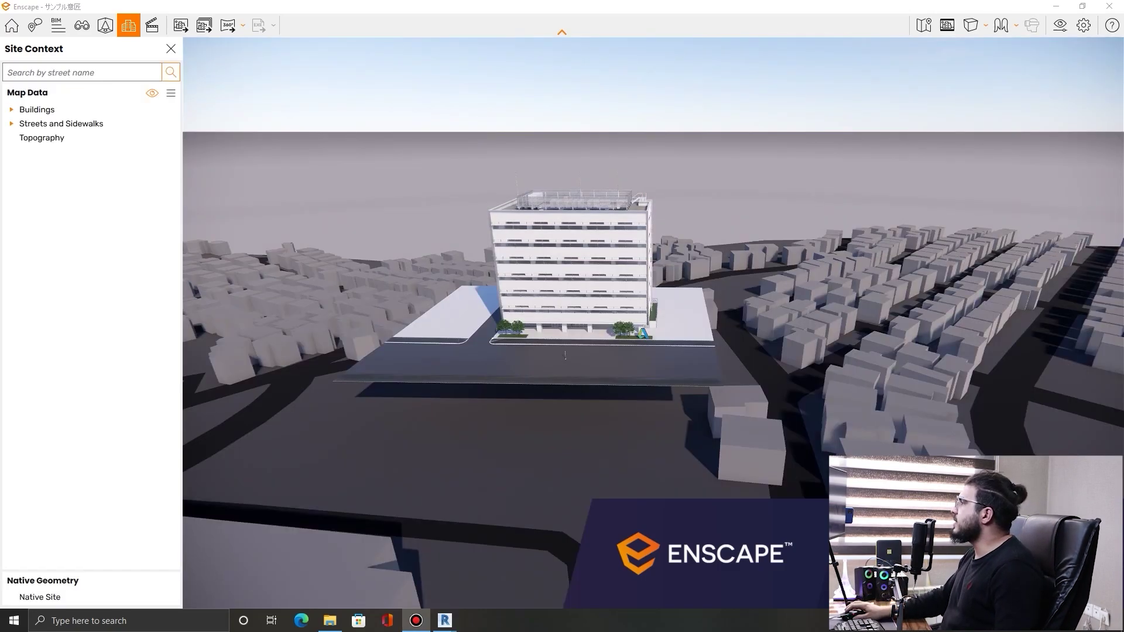
Examine how the building and its base slab sit relative to the imported neighbouring buildings, streets and terrain
drag(544, 398, 720, 418)
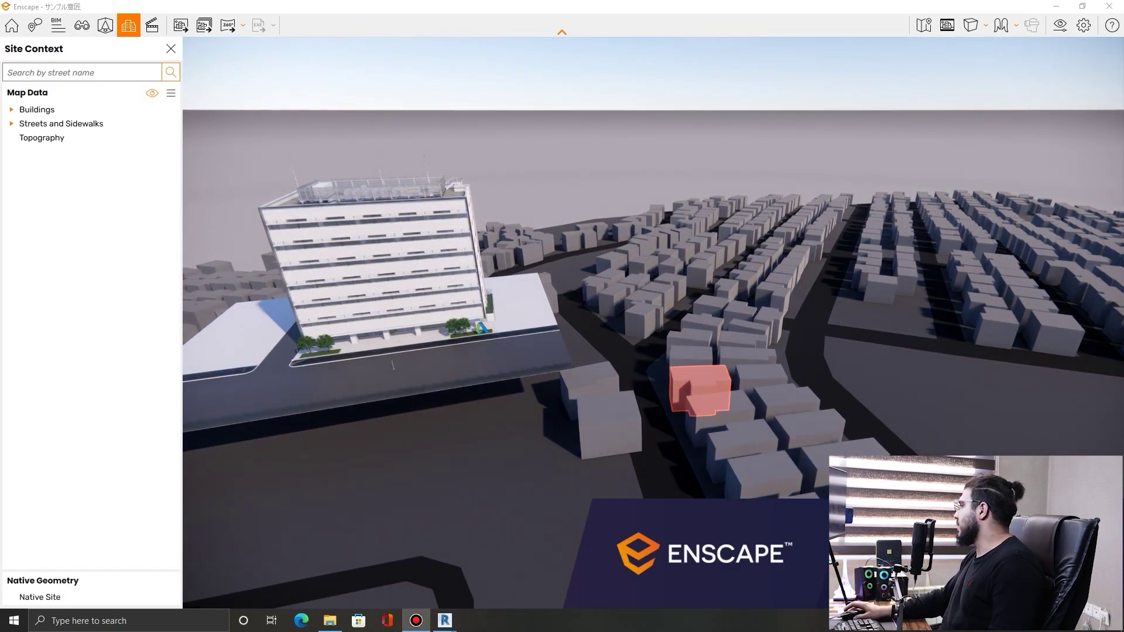
drag(606, 423, 536, 380)
key(q)
key(w)
key(a)
key(q)
key(w)
key(e)
key(q)
key(q)
key(e)
key(d)
key(e)
key(q)
key(e)
key(q)
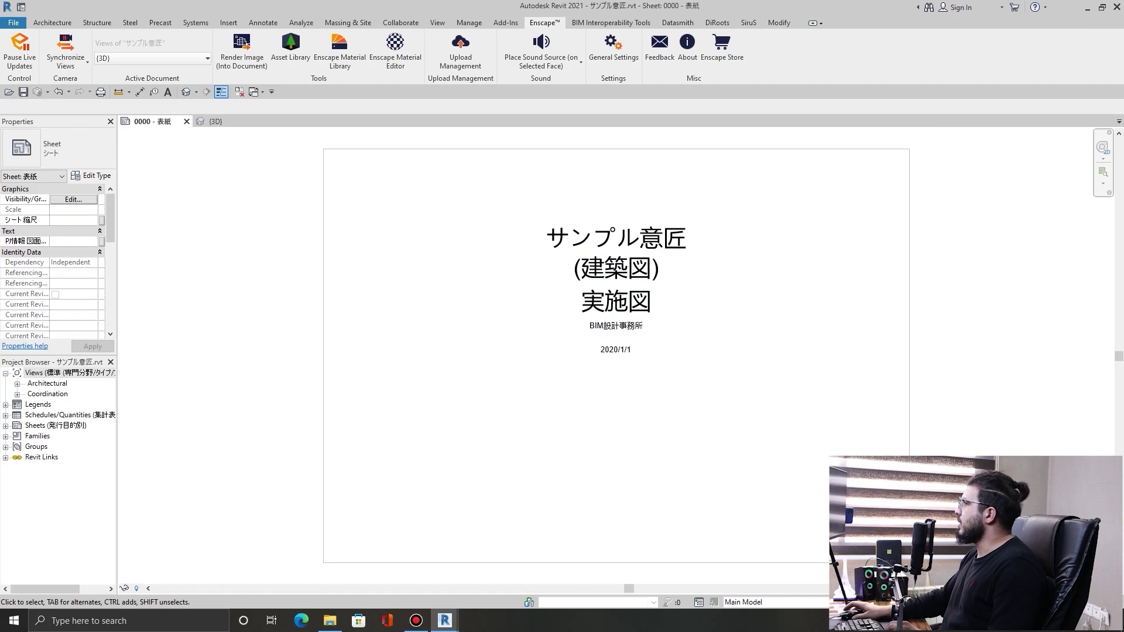
Switch to Revit and inspect the linked foundation piles beneath the building in the 3D view
click(186, 92)
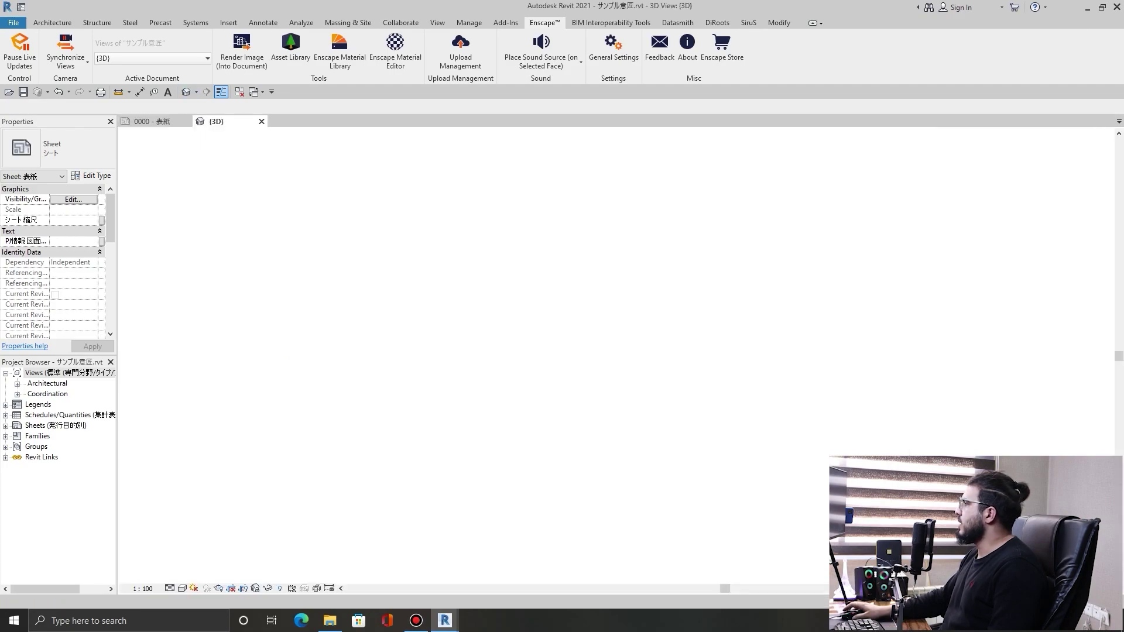
scroll(585, 327, up, 5)
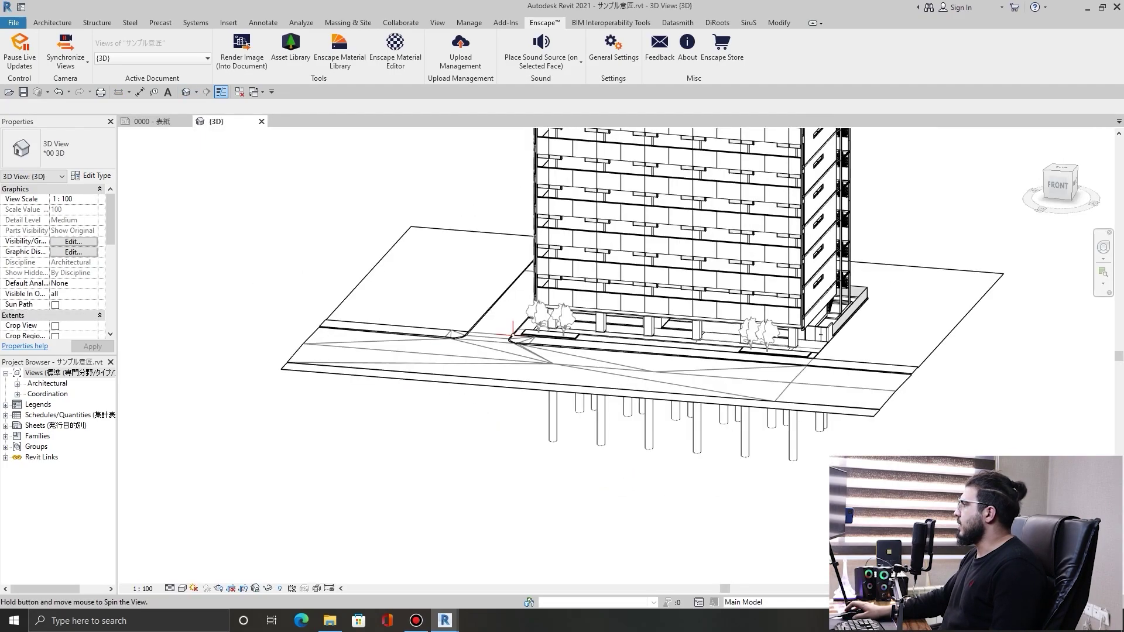
shift+middle_drag(655, 425, 662, 392)
click(663, 392)
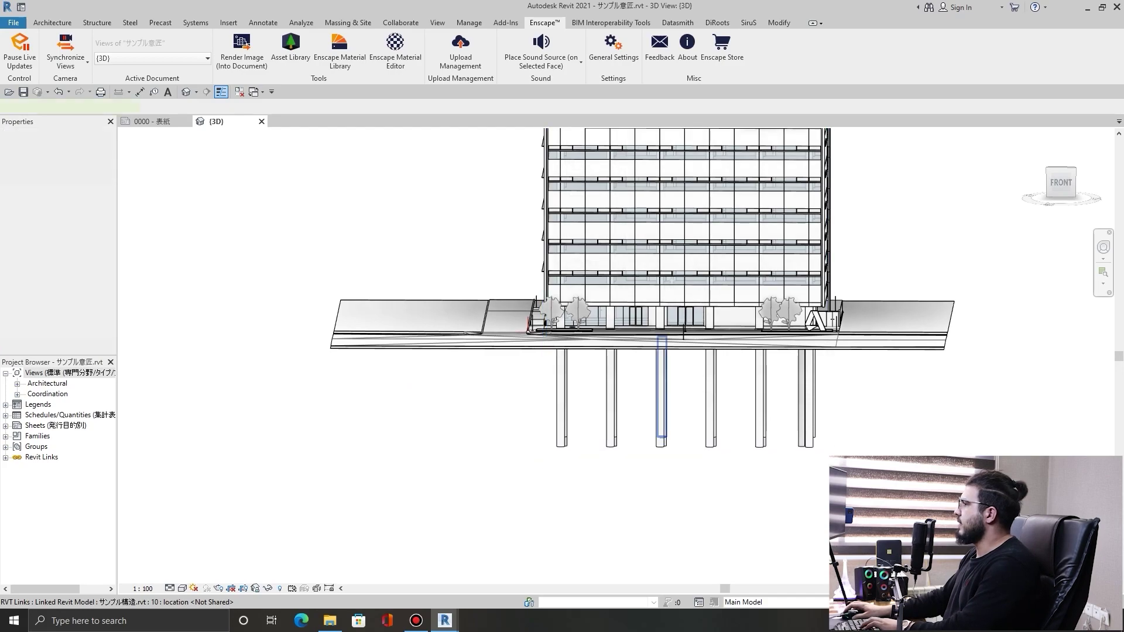
click(660, 387)
key(Escape)
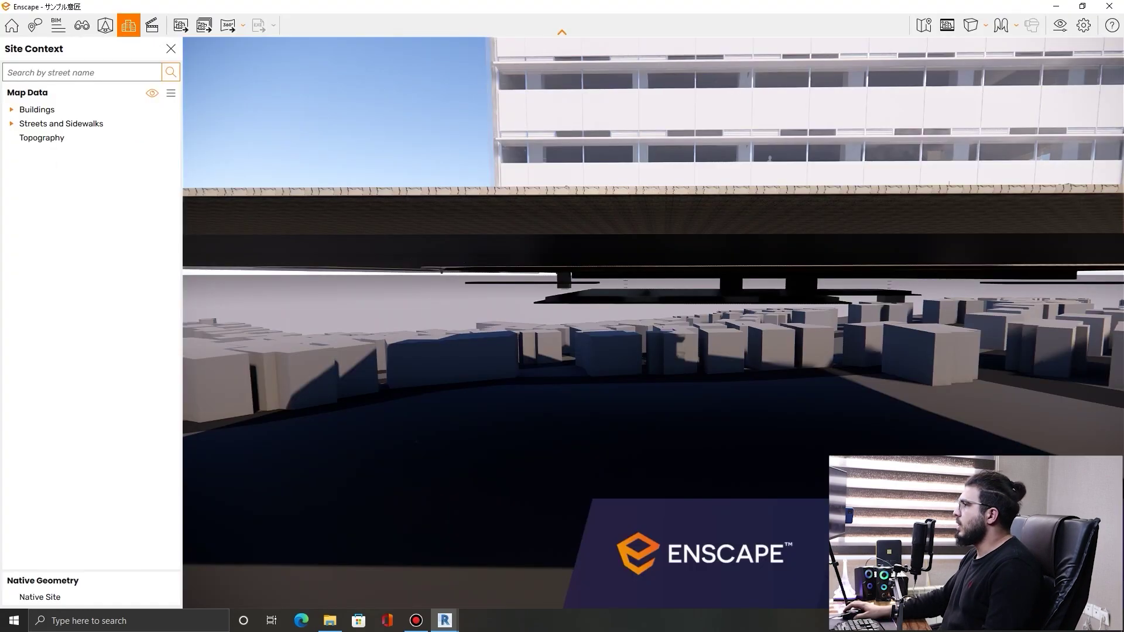
Switch back to Enscape, resize the site context's import area around the building by its northern and southern corners, and import it again
right_drag(644, 292, 690, 363)
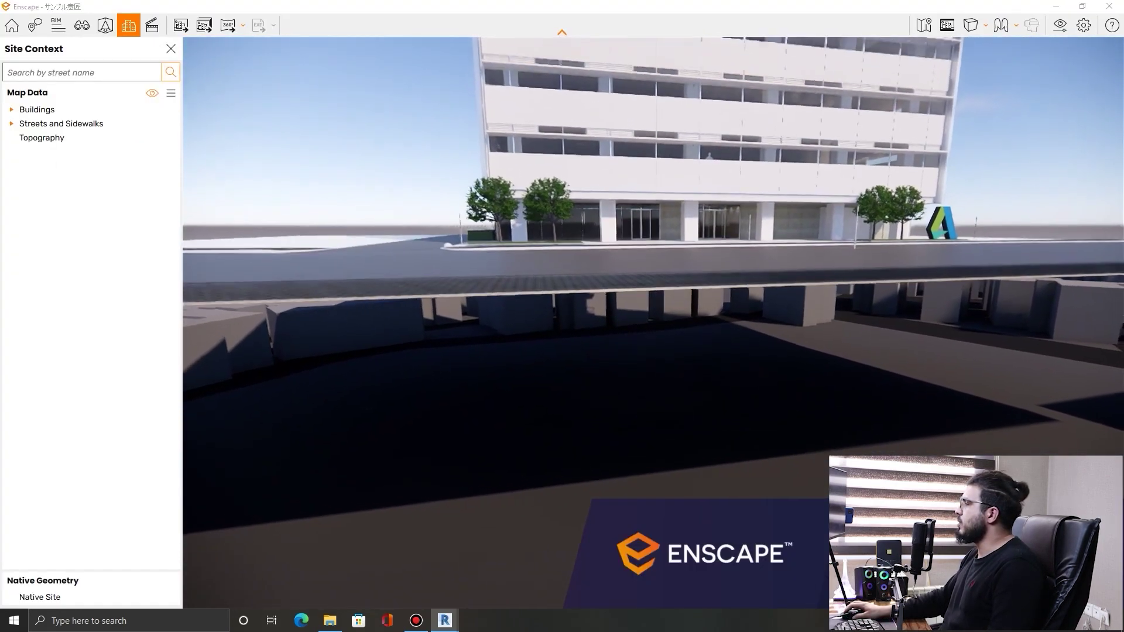
scroll(615, 351, down, 7)
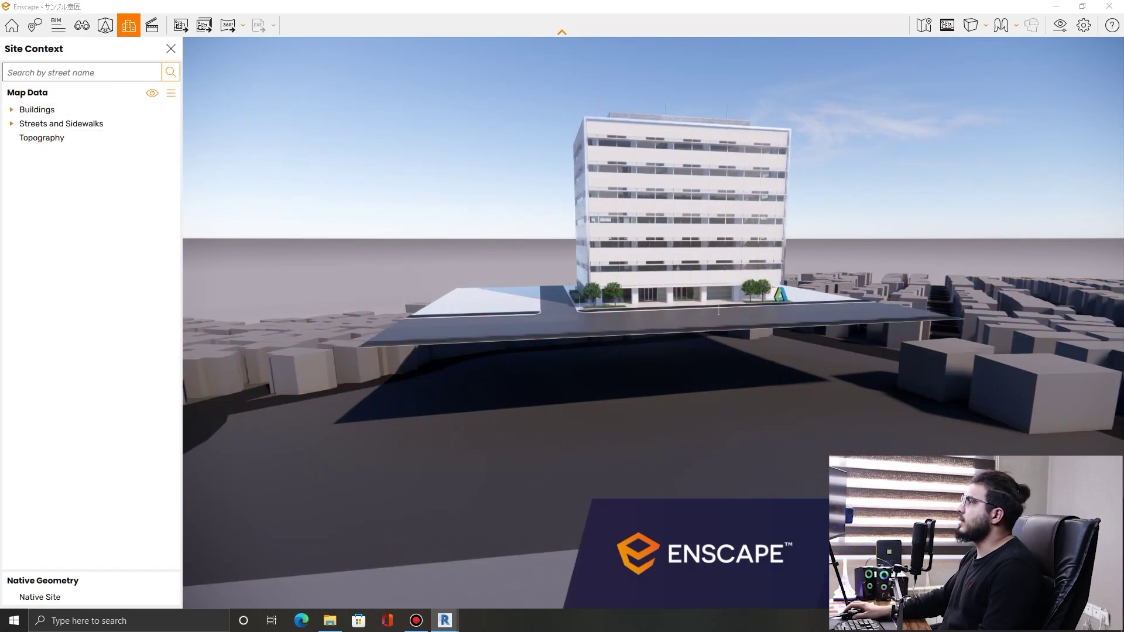
click(171, 93)
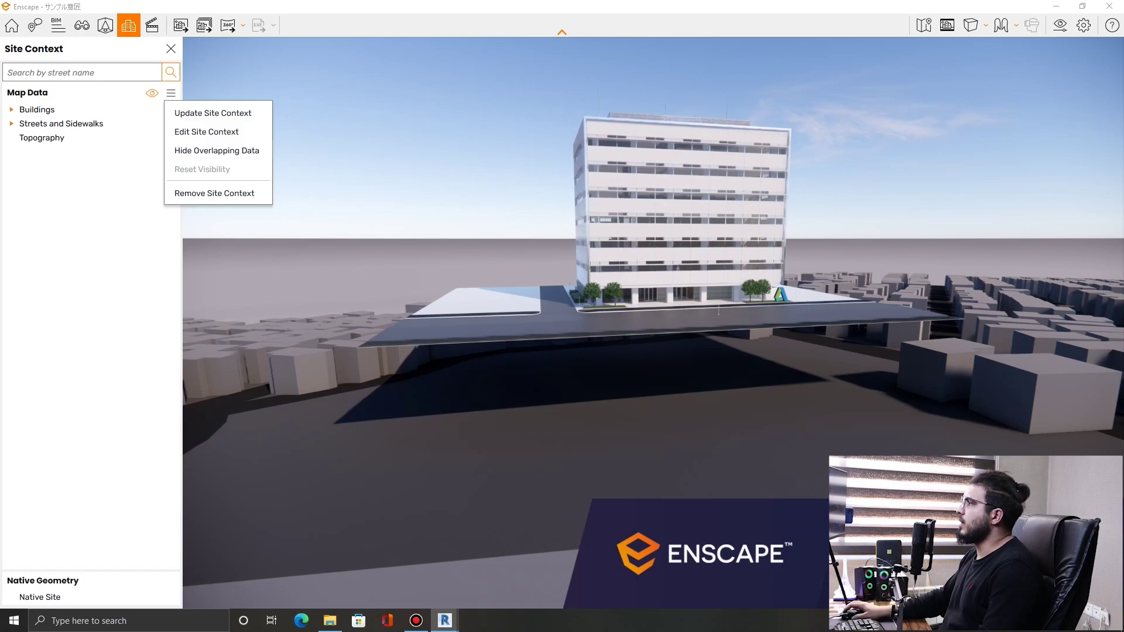
click(206, 132)
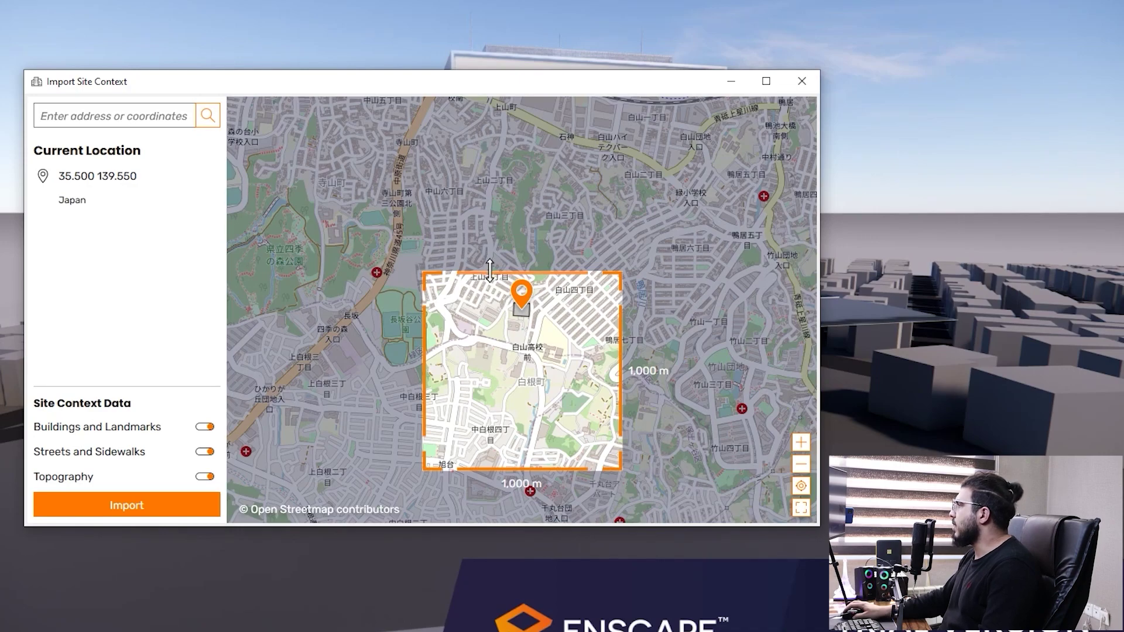
mouse_move(521, 387)
mouse_down()
mouse_move(521, 374)
mouse_move(510, 392)
mouse_up()
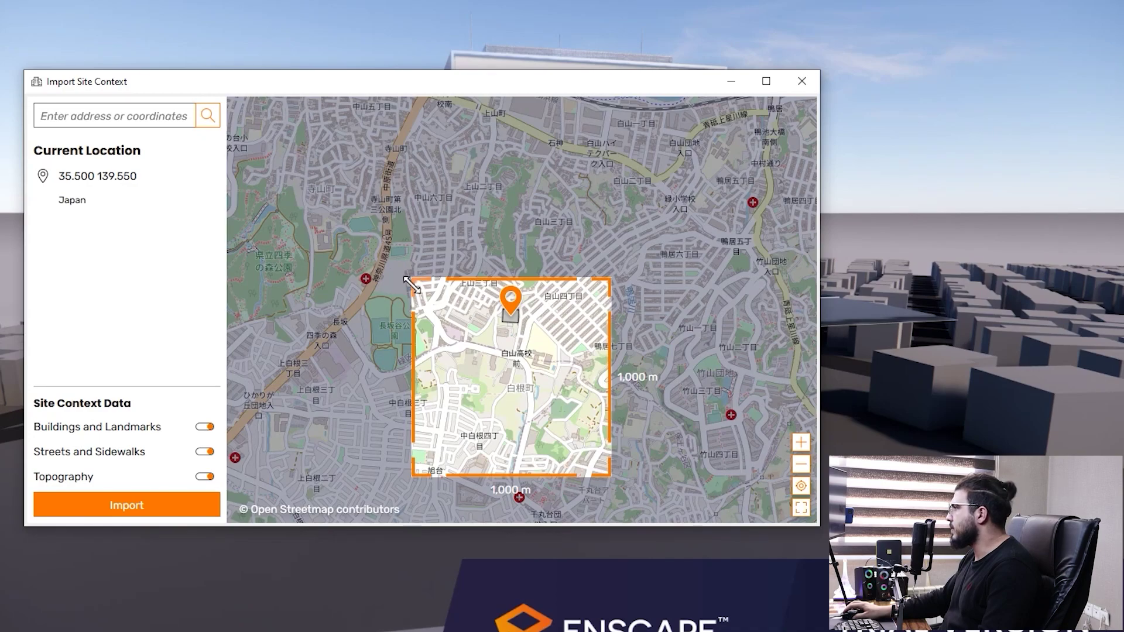
drag(415, 282, 408, 201)
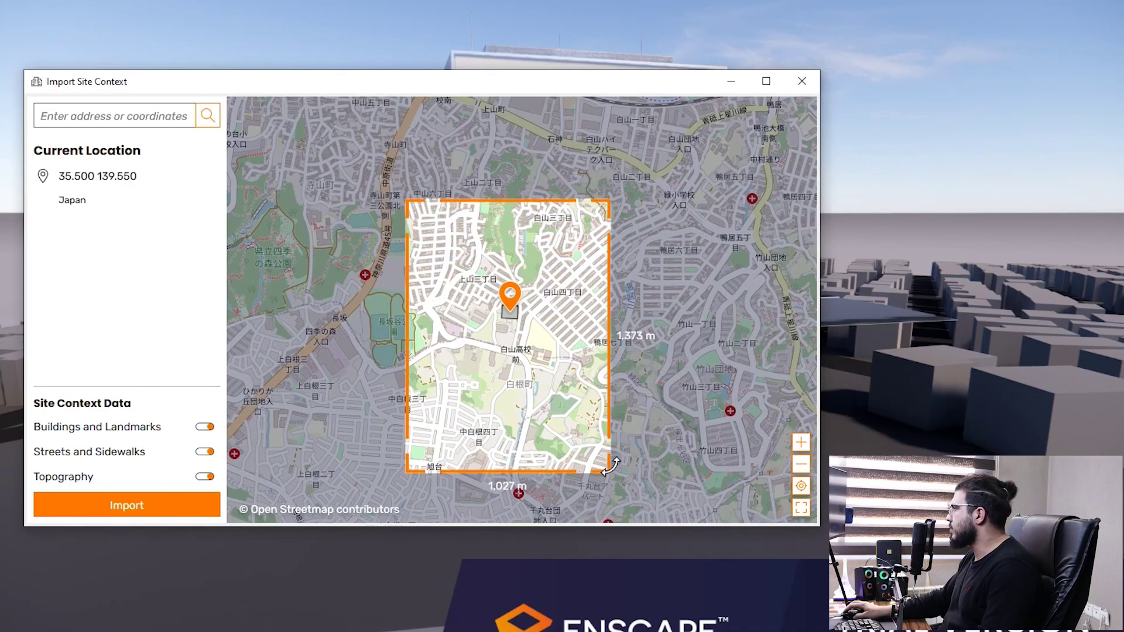
drag(610, 467, 609, 396)
click(127, 505)
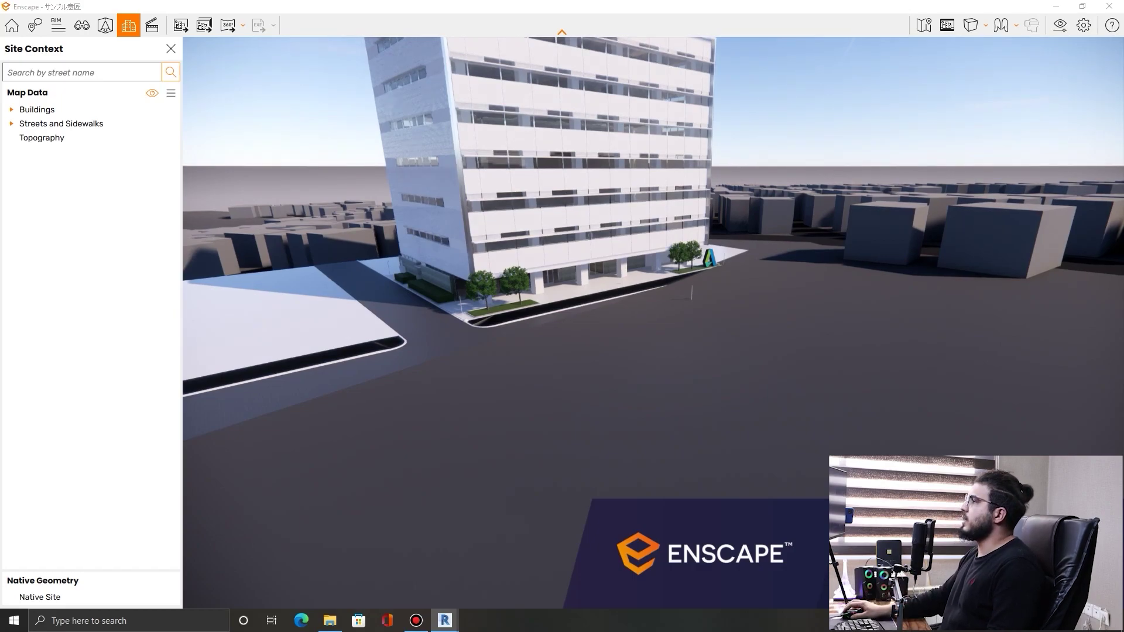
Filter the Enscape asset library by the Education tag
scroll(653, 323, down, 6)
scroll(653, 323, up, 5)
scroll(653, 322, up, 3)
scroll(653, 323, down, 5)
right_drag(653, 323, 544, 325)
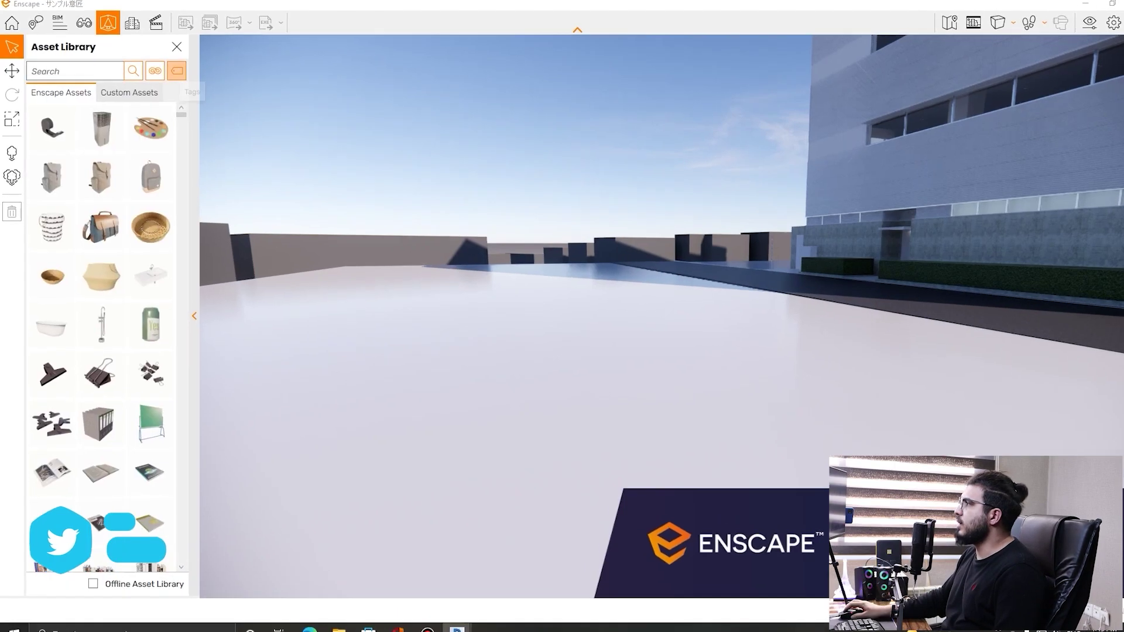
click(172, 72)
scroll(205, 191, down, 3)
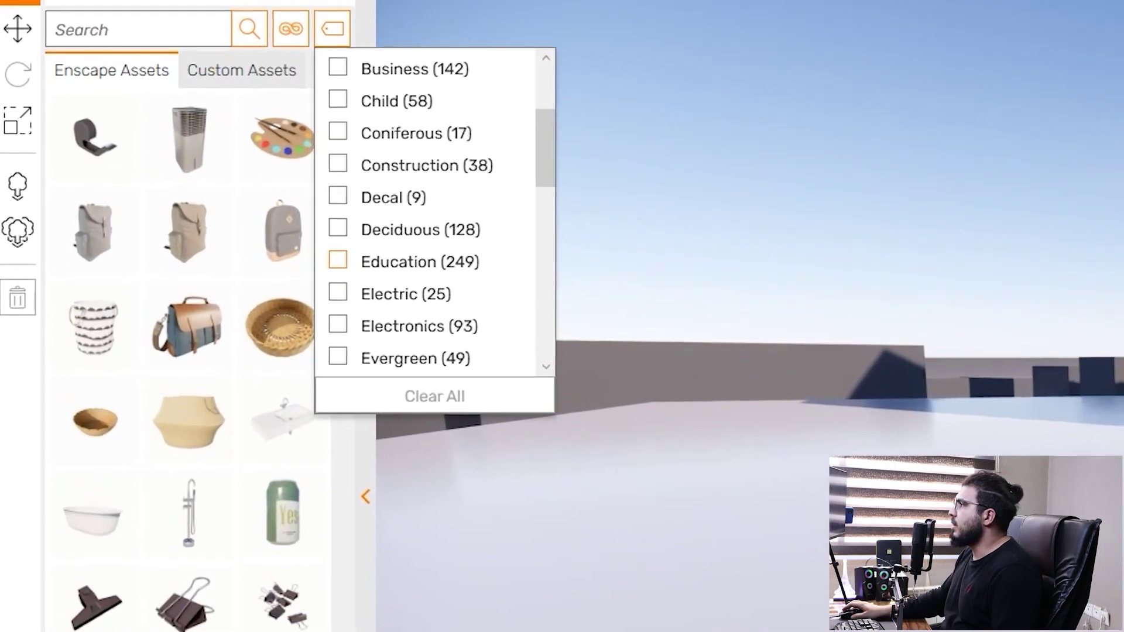
scroll(300, 225, down, 2)
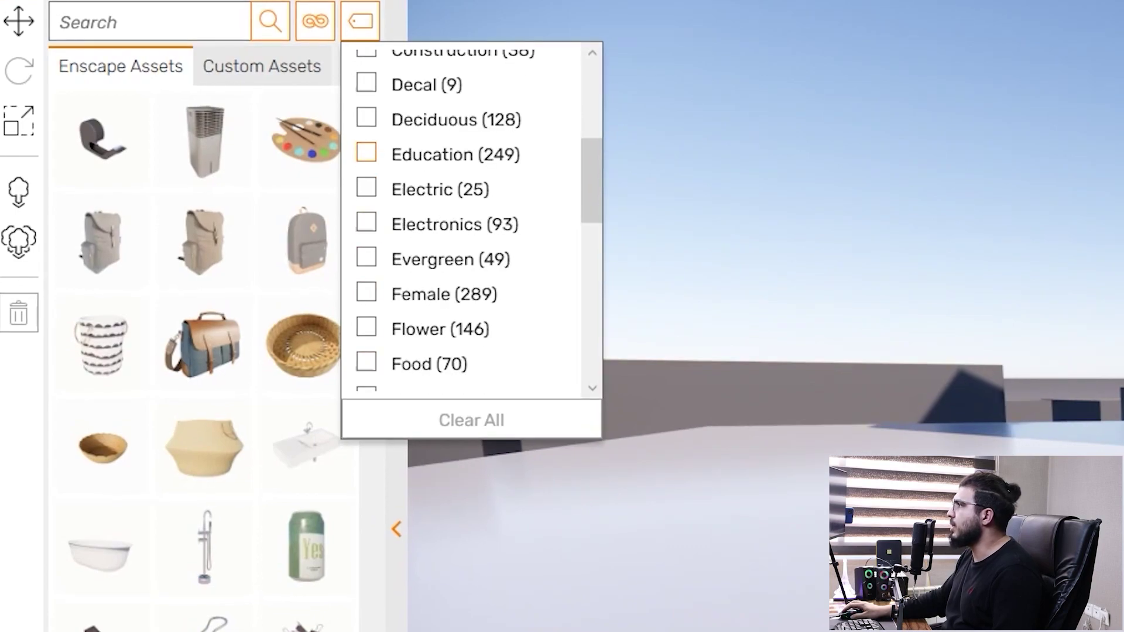
click(366, 153)
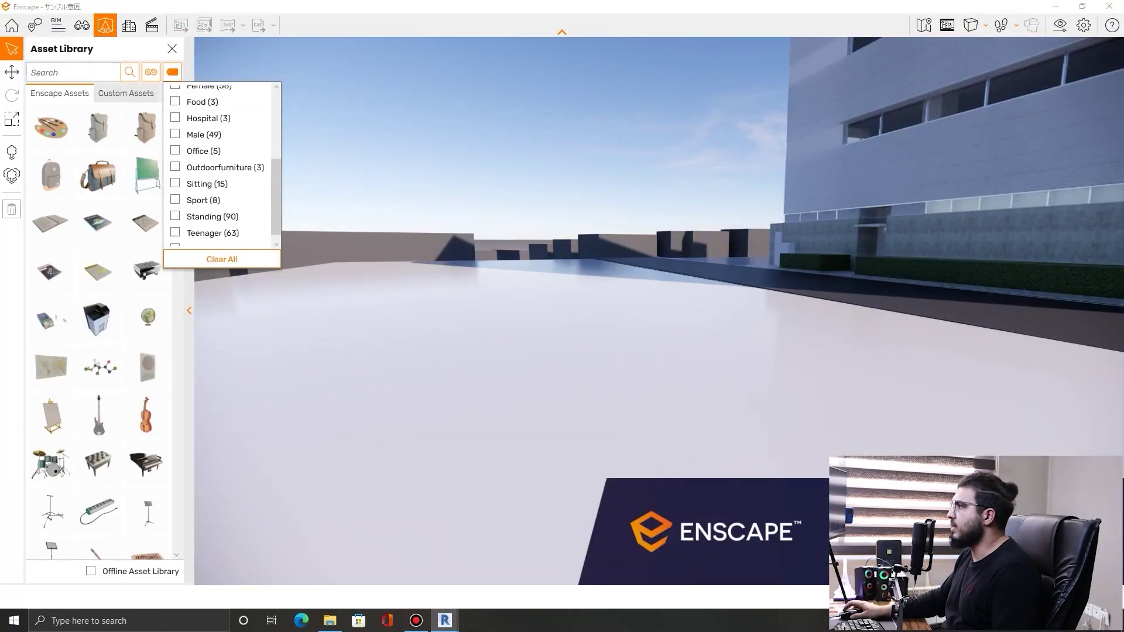
Place a green chalkboard, a bin and a grand piano on the pale paved area beside the building
click(147, 175)
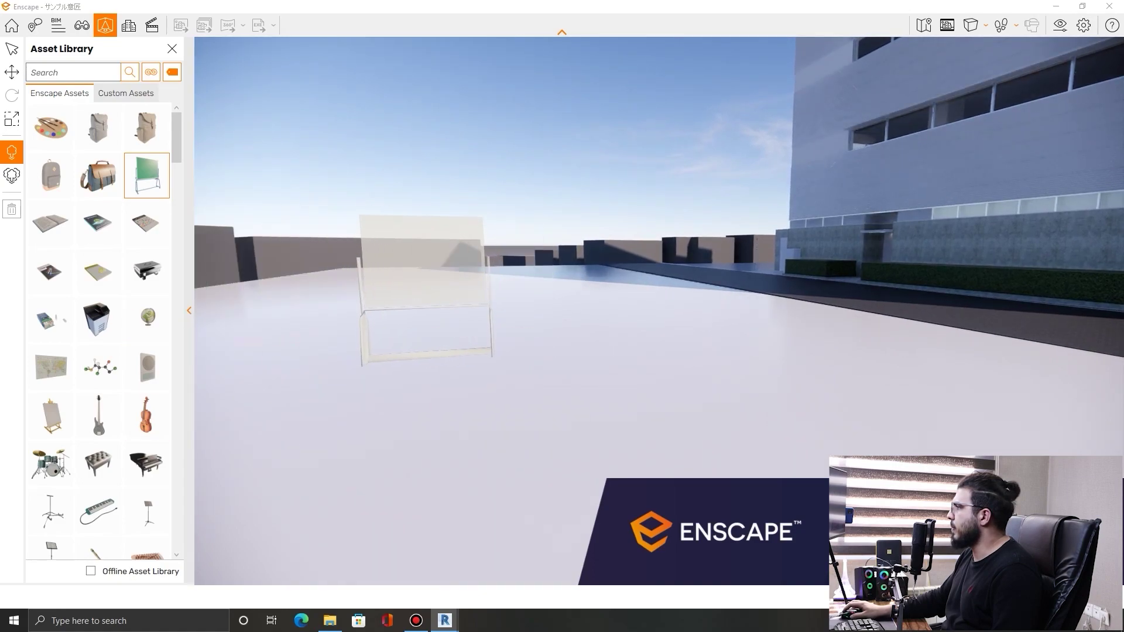
click(427, 356)
click(97, 319)
click(591, 380)
click(147, 463)
click(802, 404)
Place a toy animal and office desks from the Education assets around the chalkboard and piano
scroll(99, 461, down, 15)
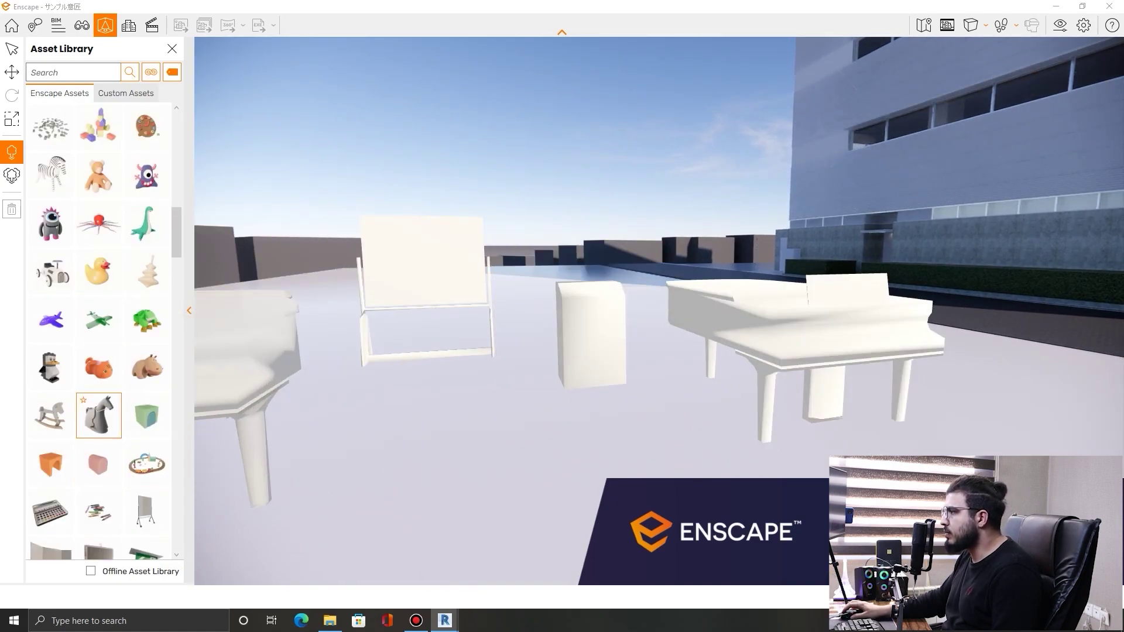
click(98, 368)
click(502, 415)
scroll(99, 351, down, 10)
click(146, 511)
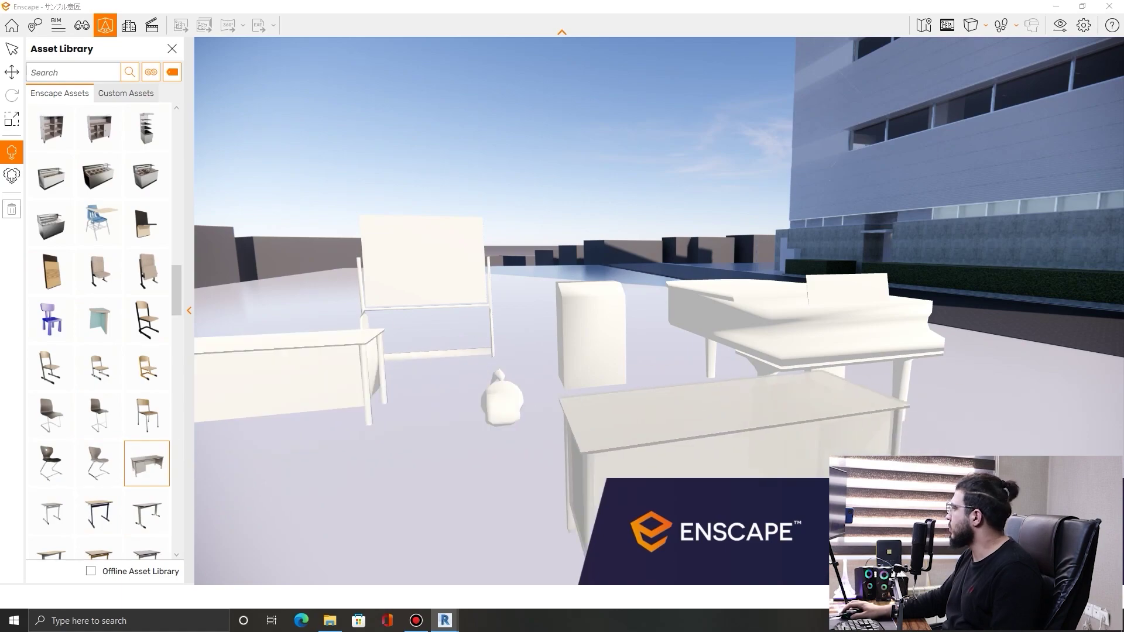
click(987, 598)
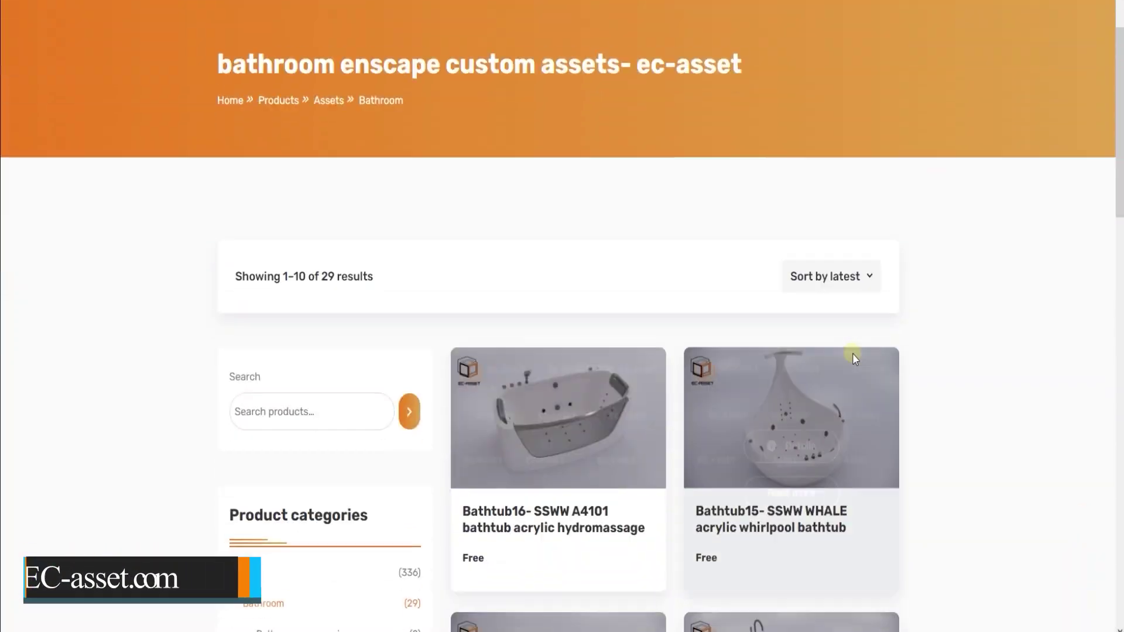
Browse the bathroom, decoration and kitchen appliance assets on the EC-asset.com website
scroll(952, 351, down, 15)
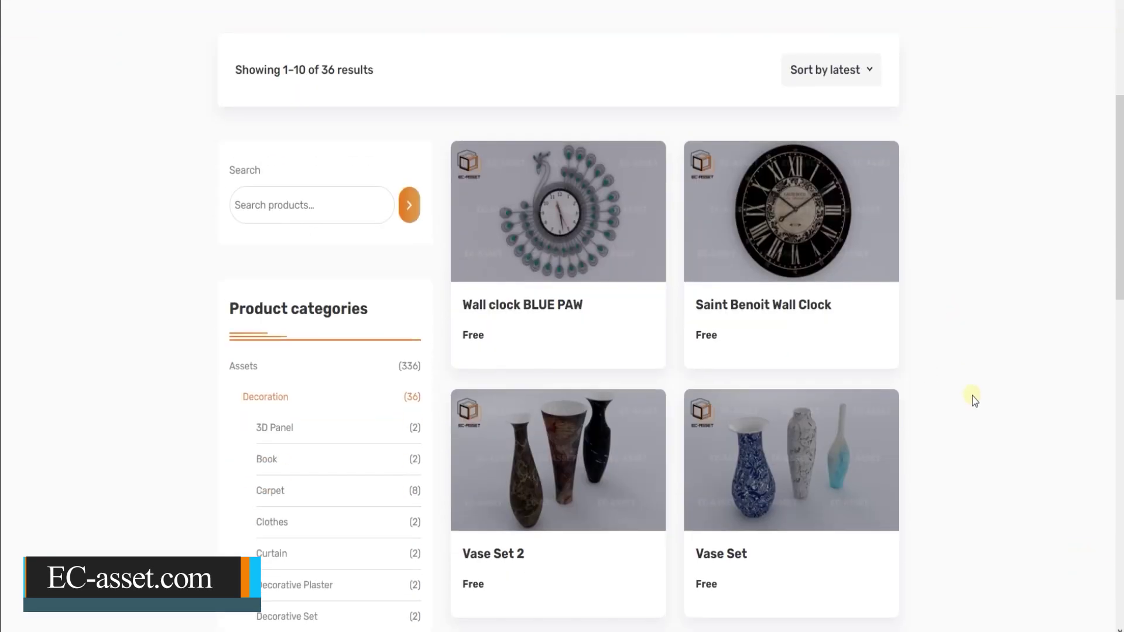
scroll(974, 395, down, 7)
scroll(979, 395, down, 8)
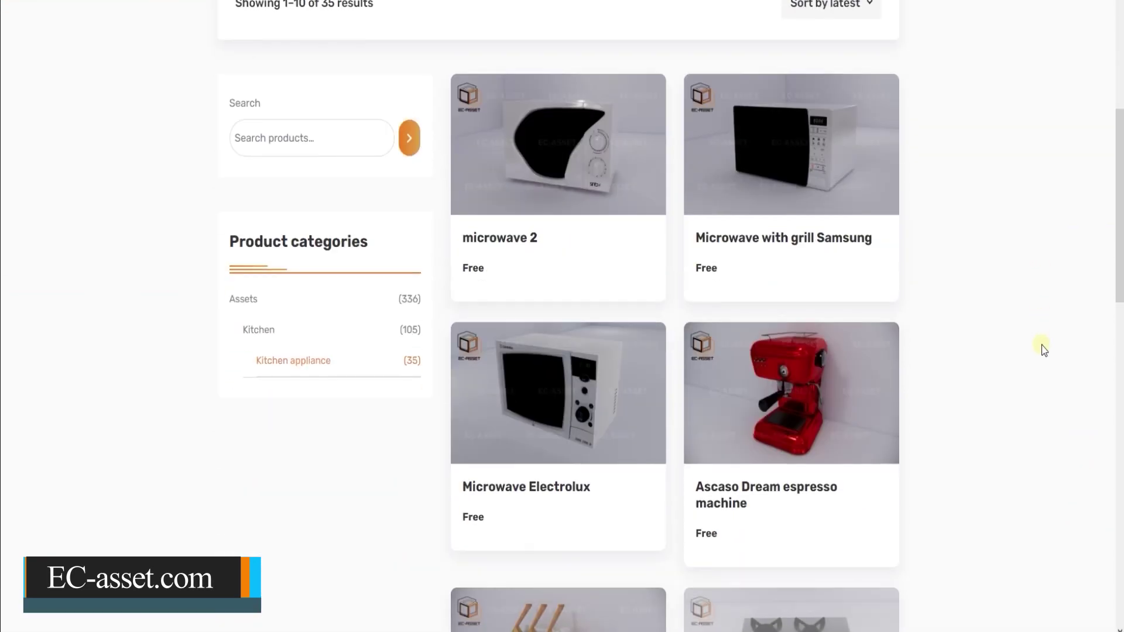
Look through the remaining free kitchen appliance products further down the EC-asset.com listing
scroll(1042, 349, down, 3)
scroll(1041, 346, down, 20)
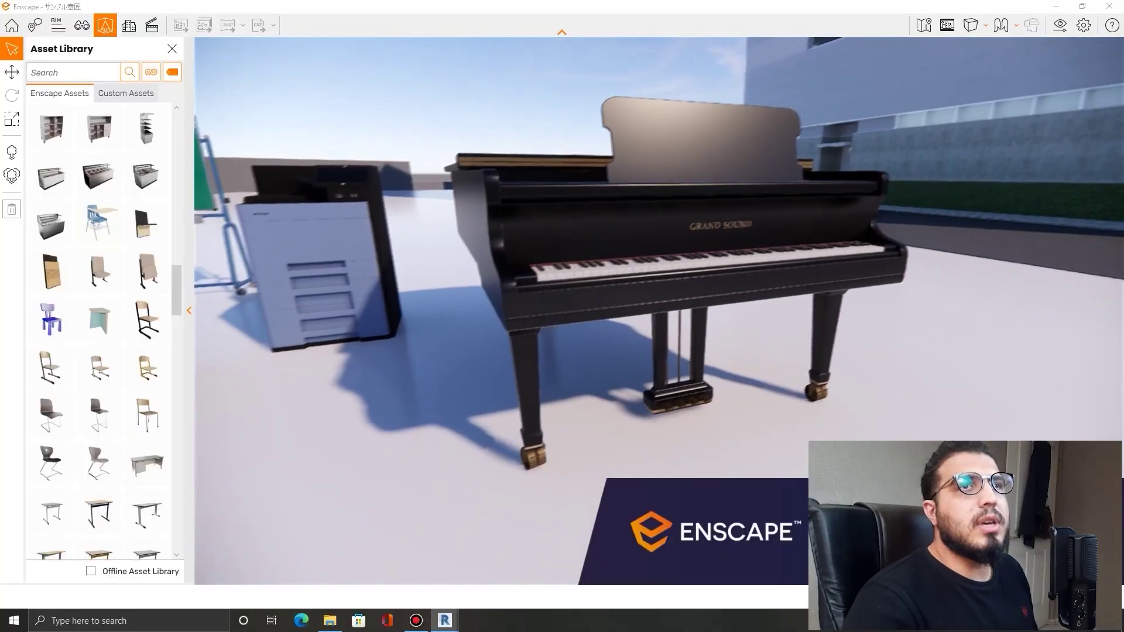
Return to Enscape, pull back from the piano to the whole building, close the asset library and check the window customization settings
key(s)
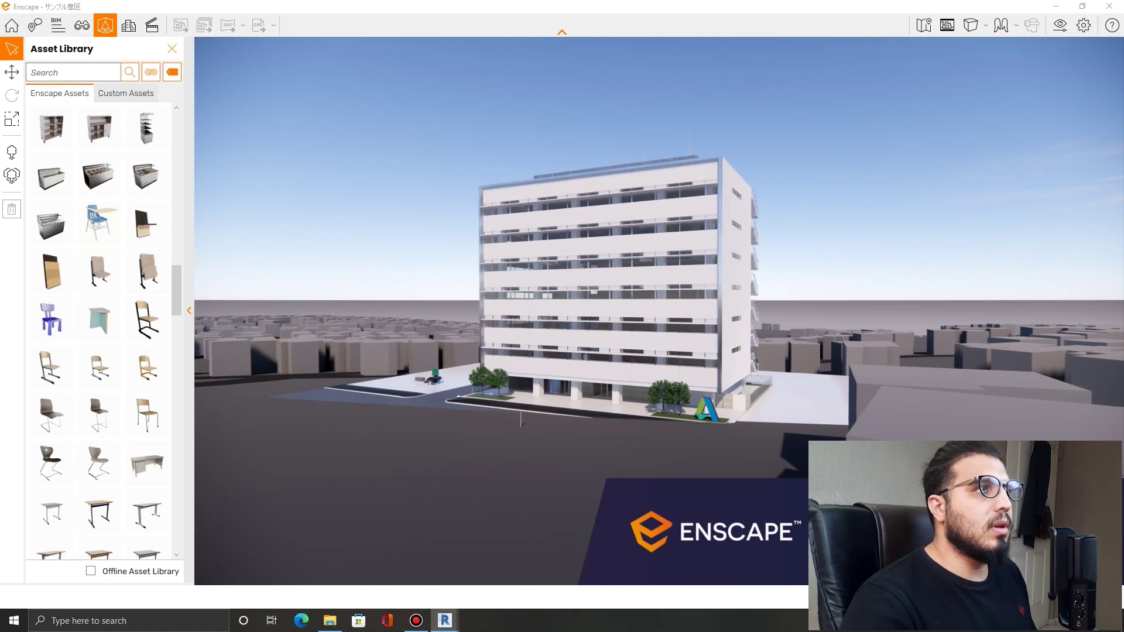
click(172, 49)
click(1084, 24)
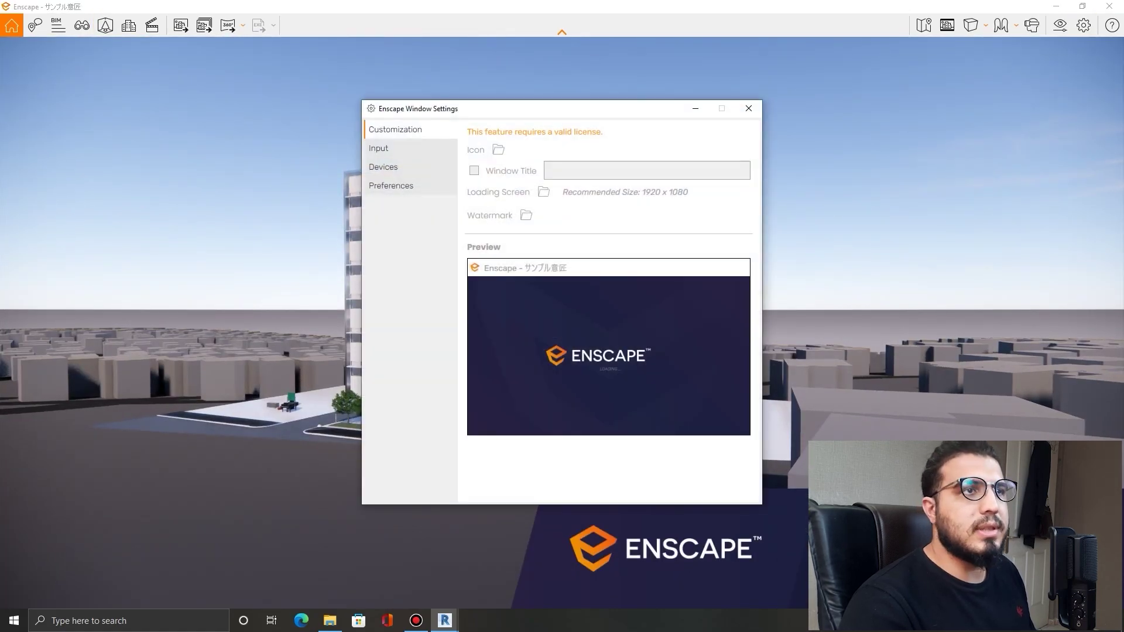
click(748, 108)
Check the visual output settings and start a screenshot export of the whole building view
click(1060, 24)
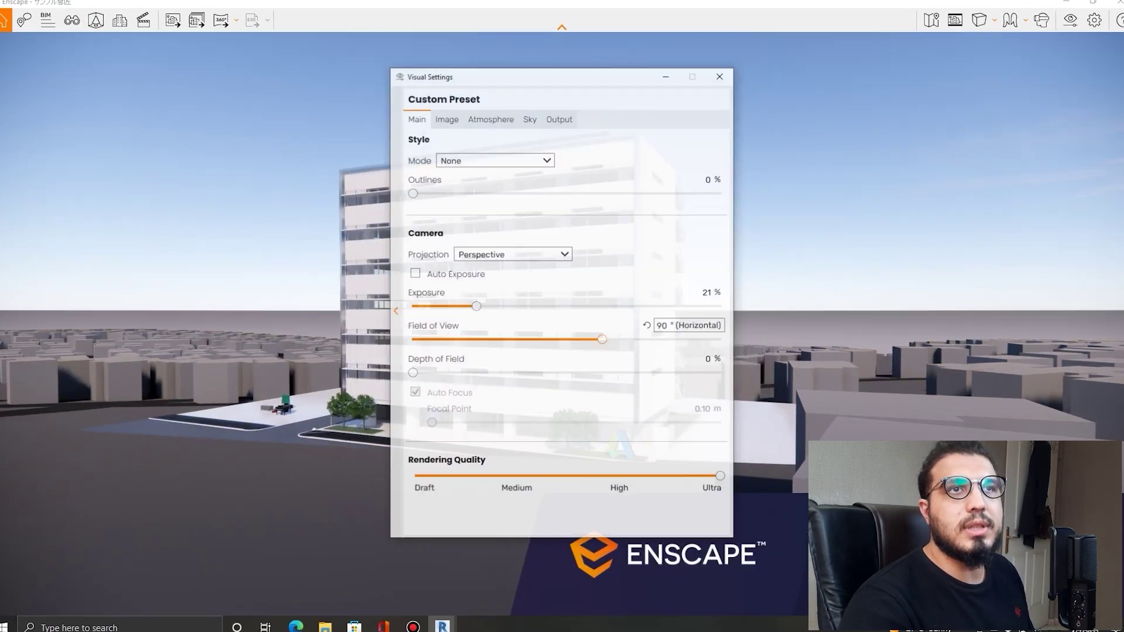
click(560, 121)
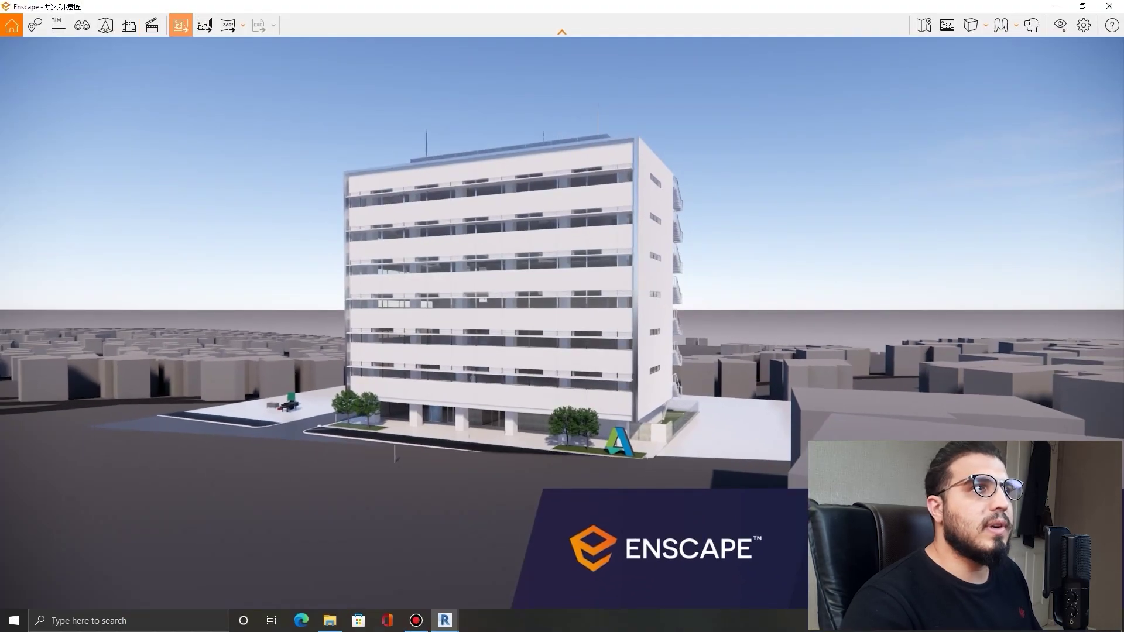
click(180, 25)
click(444, 310)
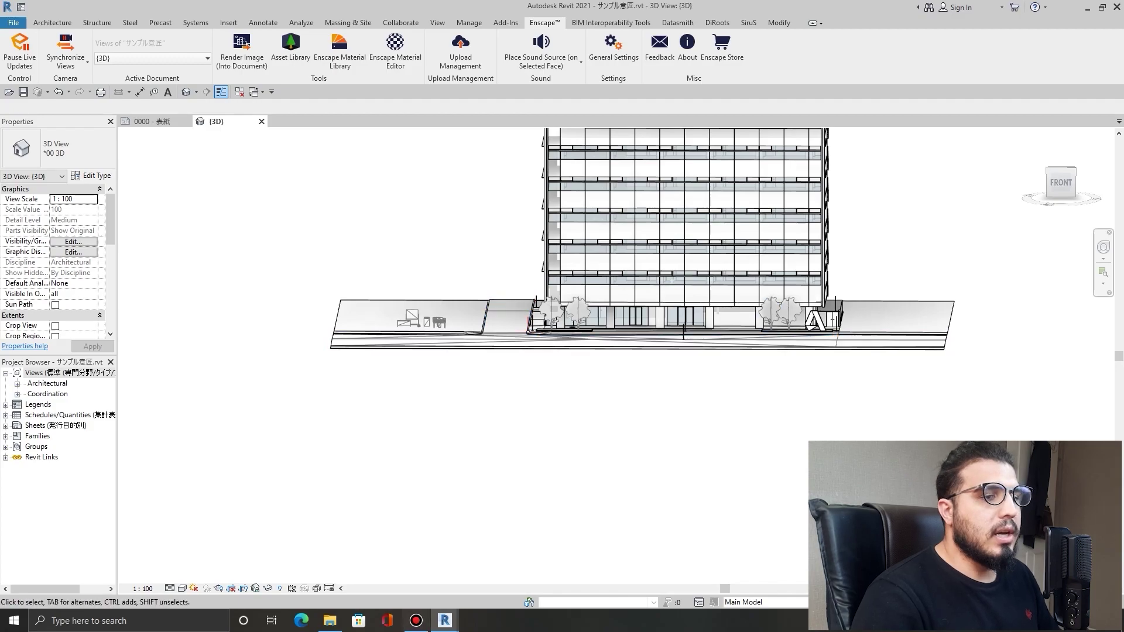
Bring the Enscape window up beside Revit and check the preference for pinning it on top of the host application
mouse_move(444, 620)
click(508, 569)
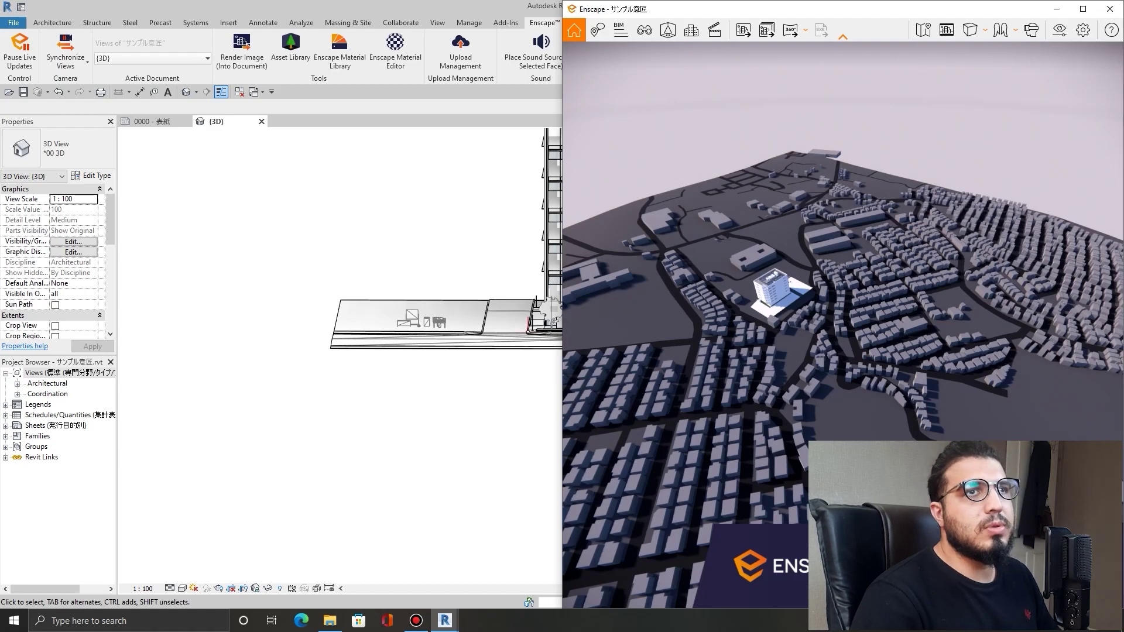
click(1082, 30)
click(387, 183)
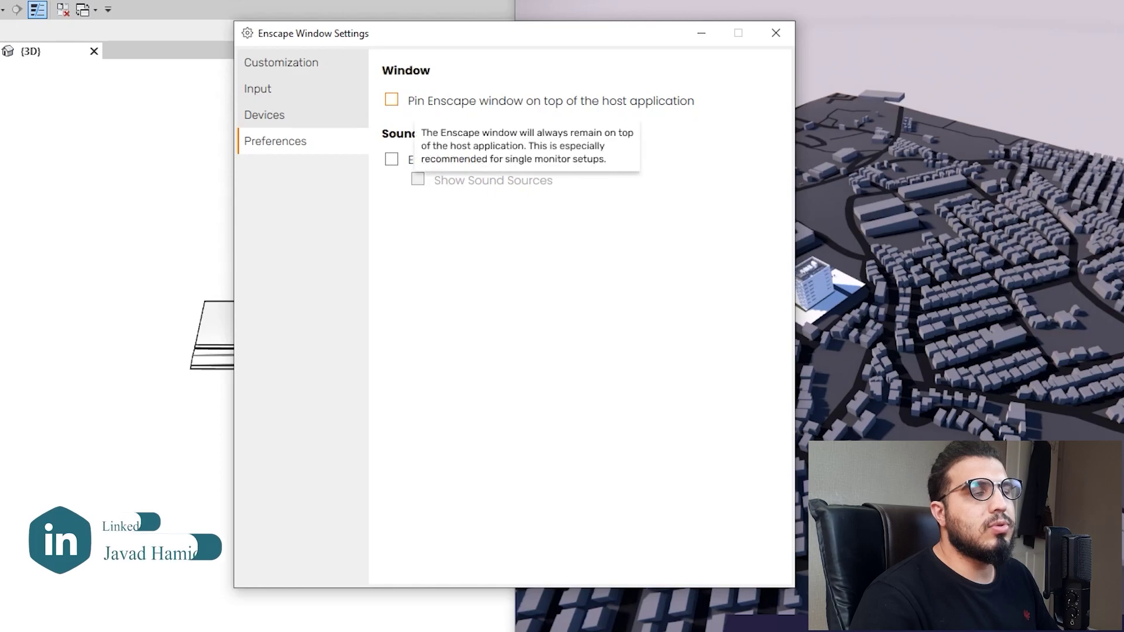
click(775, 32)
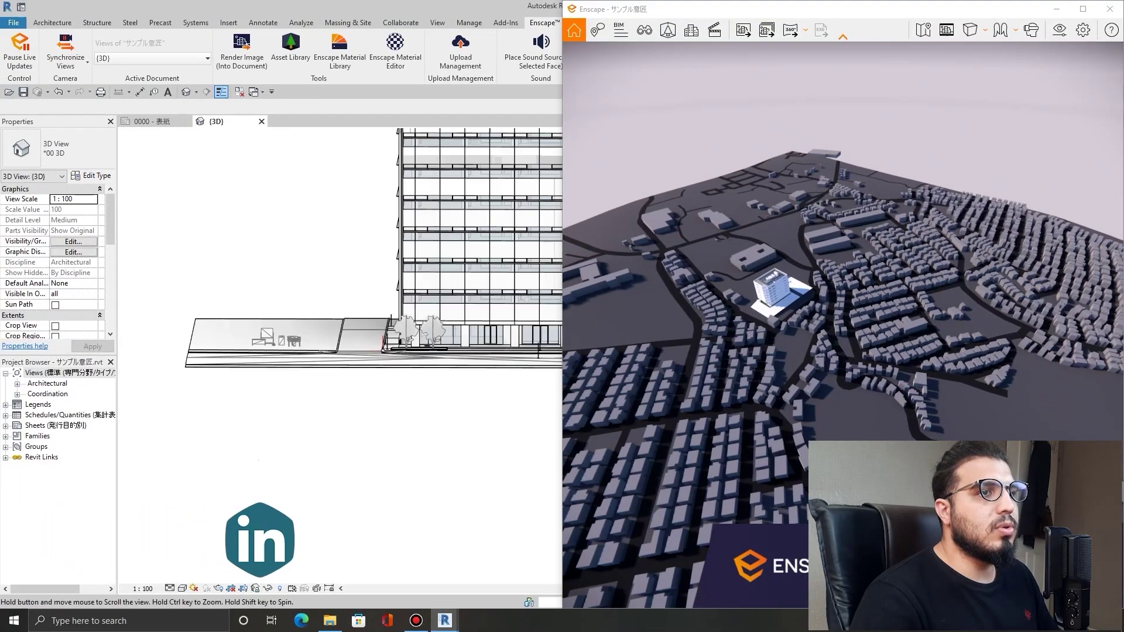
Examine the office building from its front and sides in the Revit 3D view alongside the synchronized Enscape view
middle_drag(497, 351, 315, 402)
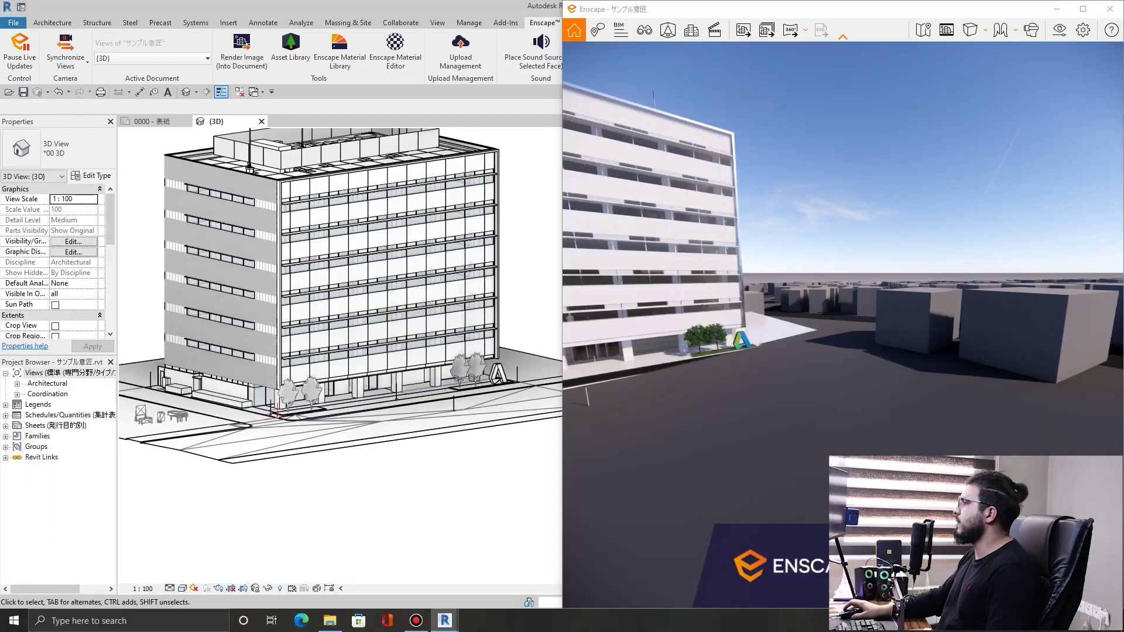
shift+middle_drag(328, 293, 374, 298)
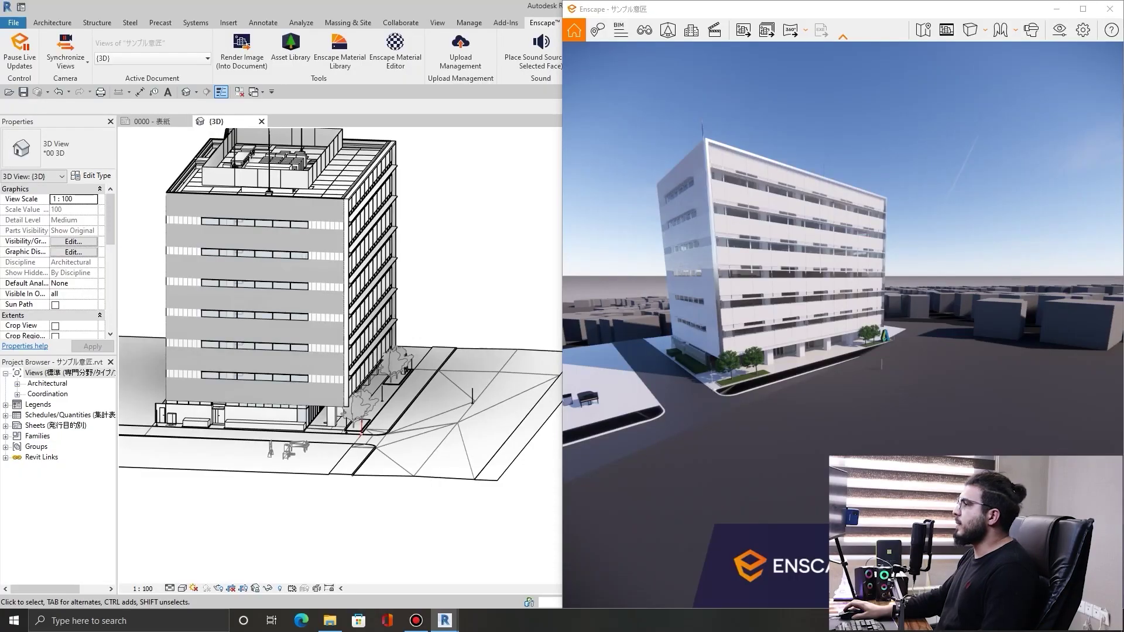
shift+middle_drag(363, 328, 312, 308)
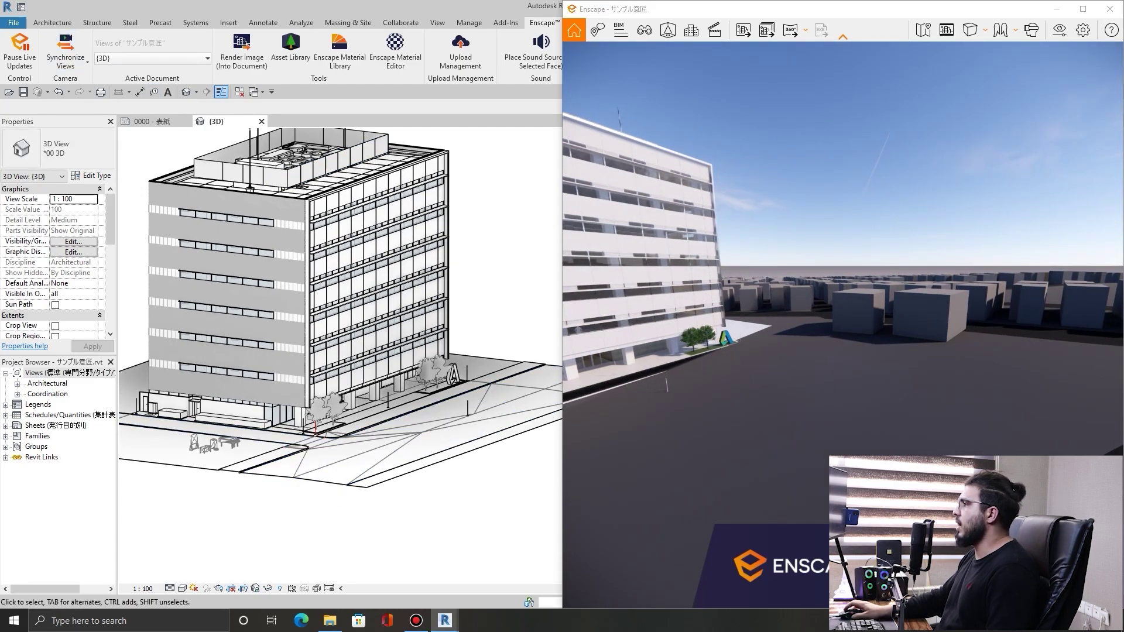
shift+middle_drag(334, 316, 313, 304)
shift+middle_drag(352, 159, 345, 160)
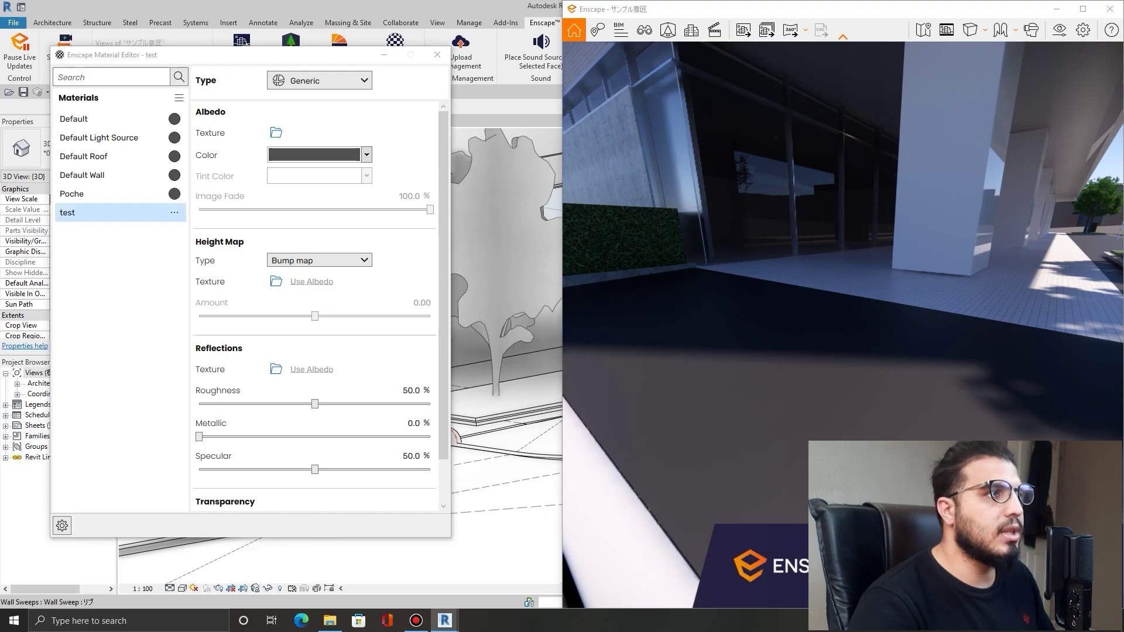
Open the material library for replacing the test material and show its Tiles category
click(174, 212)
click(160, 264)
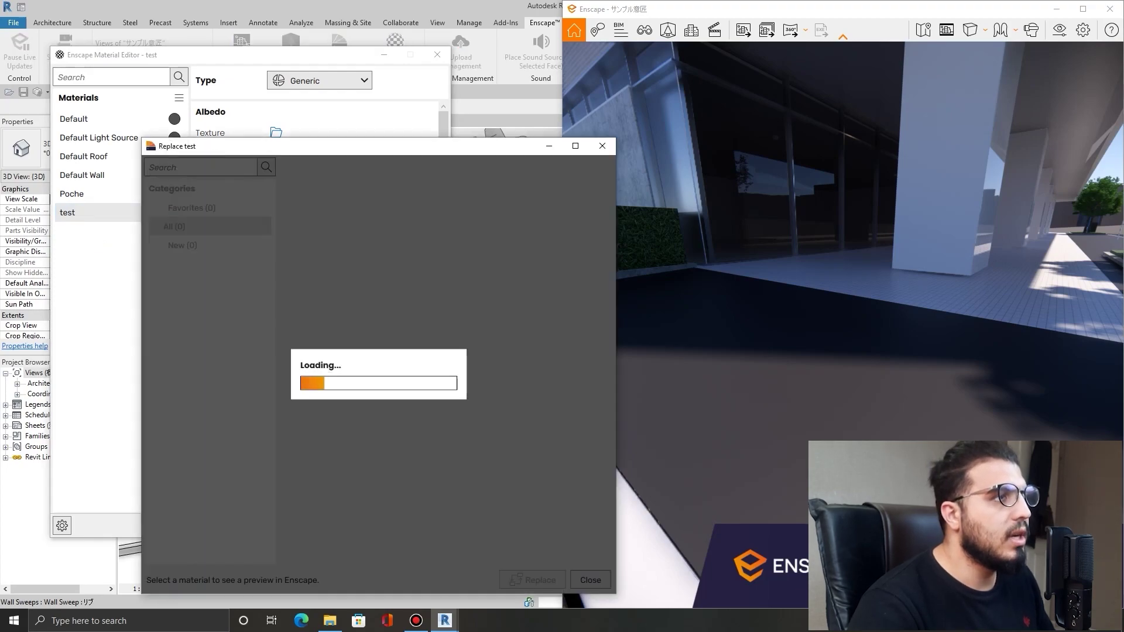
drag(400, 150, 320, 116)
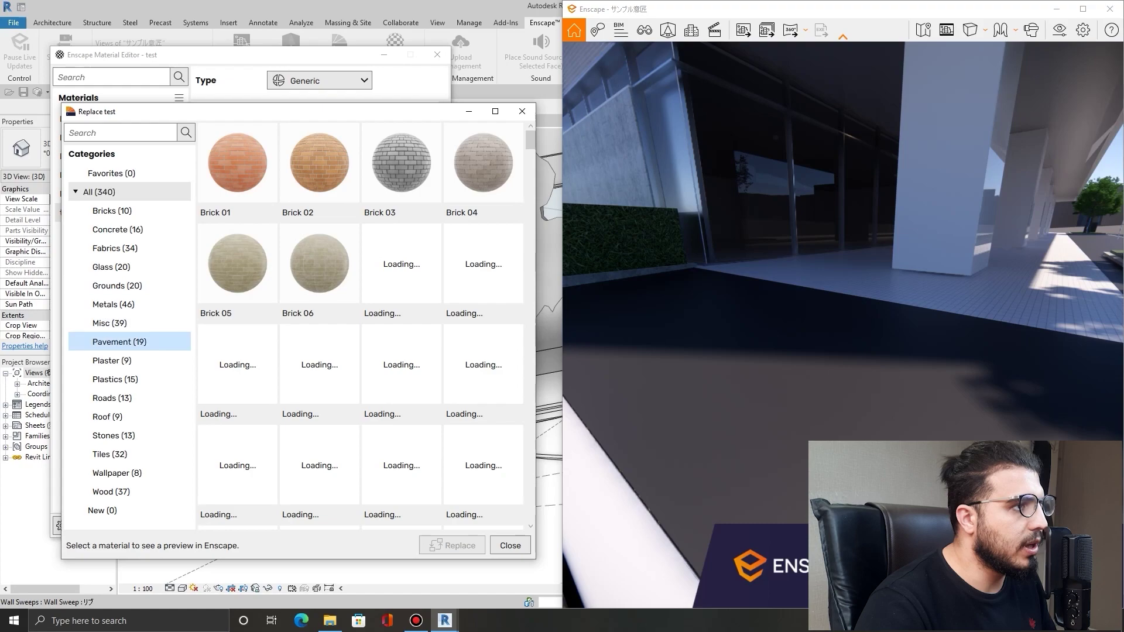
click(110, 454)
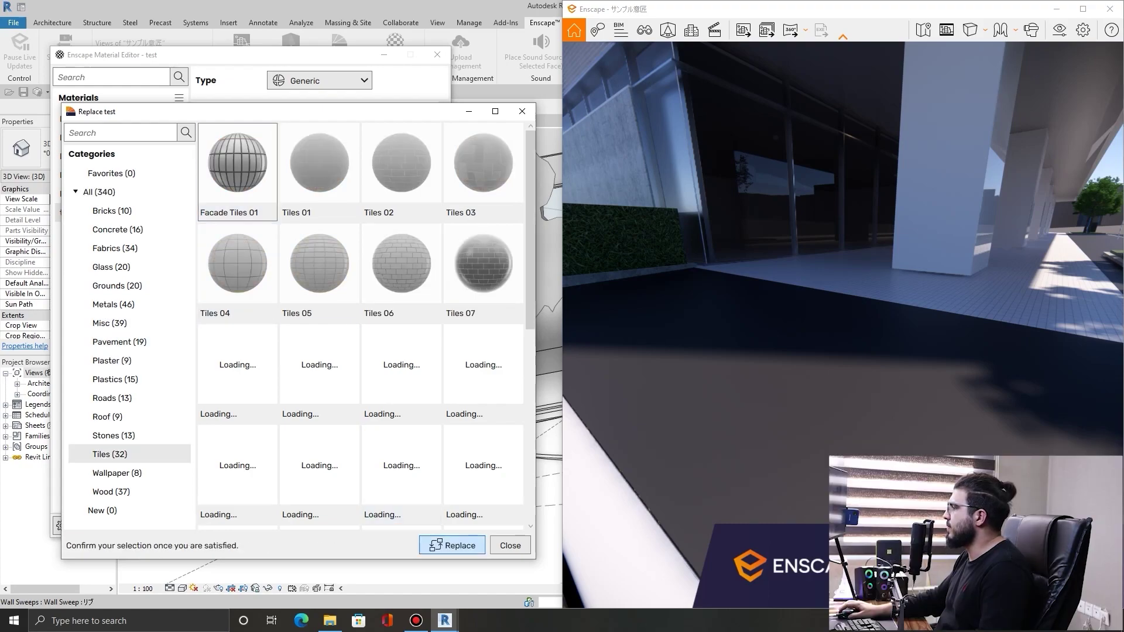
Try replacing the test material with Facade Tiles 01 and preview Tiles 09 on the ground surface
click(452, 545)
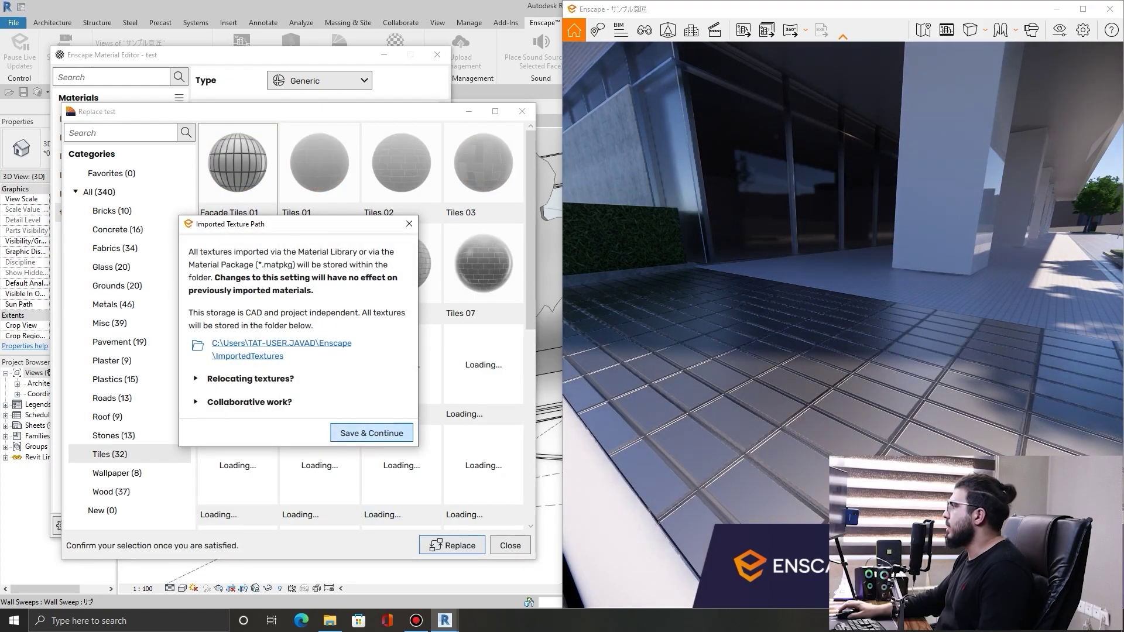
click(409, 223)
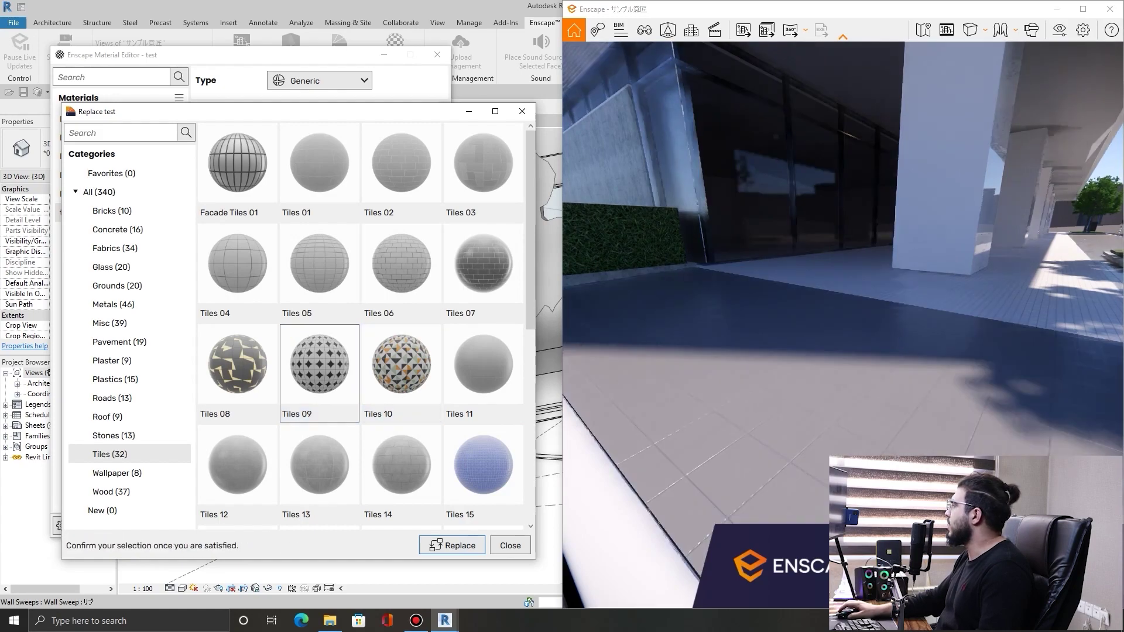
scroll(237, 363, down, 2)
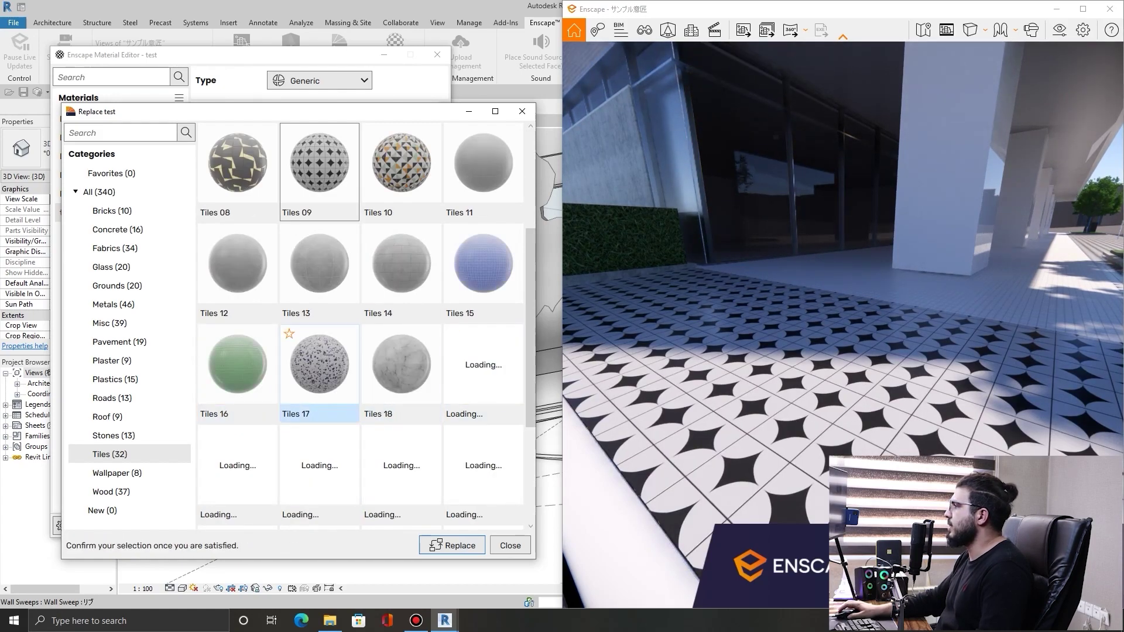